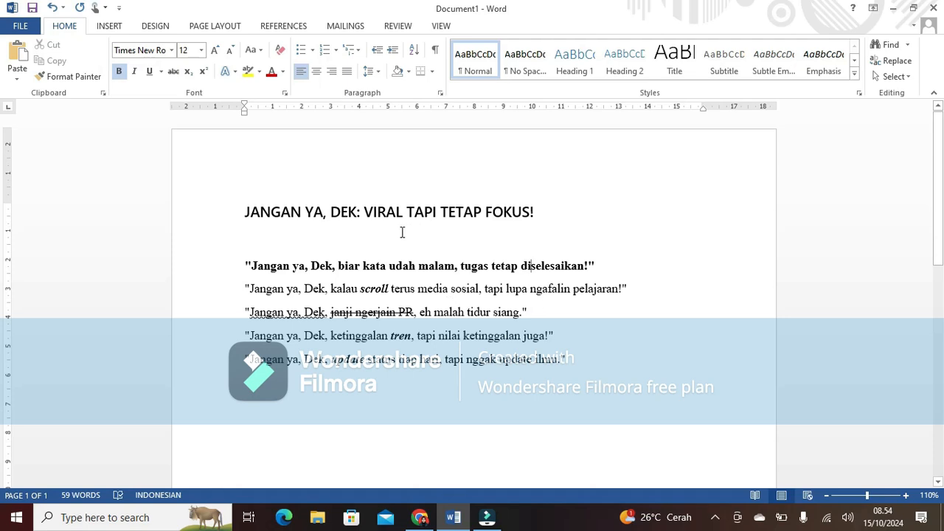
# Enter X2 on the empty line below the title and format the 2 as subscript.
pyautogui.click(339, 230)
pyautogui.click(318, 236)
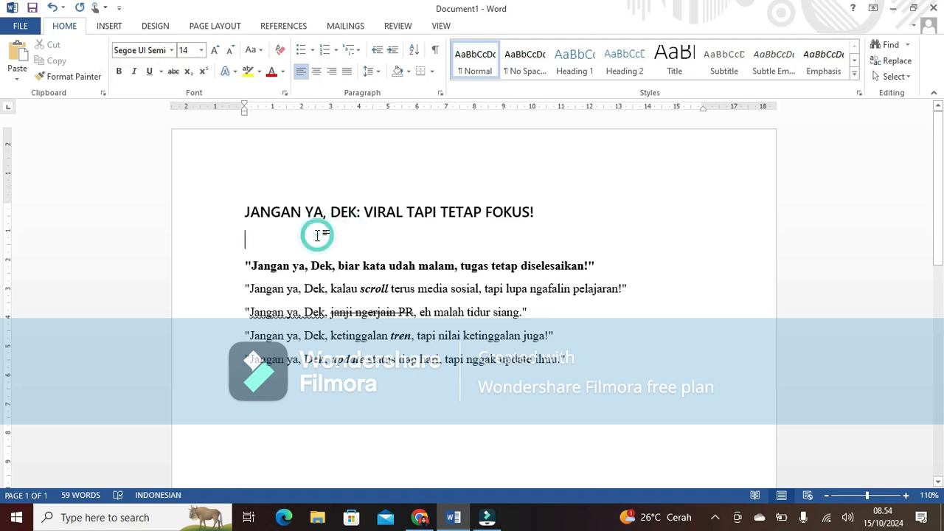
pyautogui.write('x')
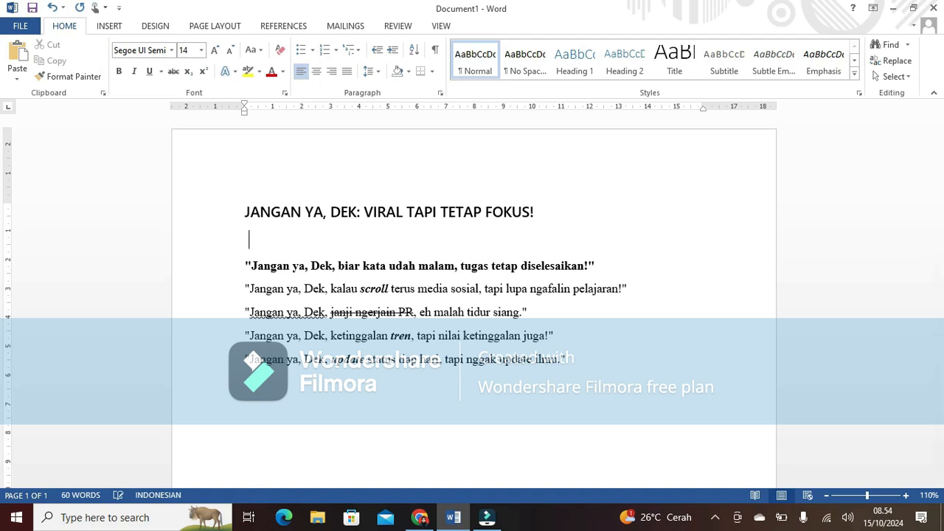
pyautogui.write('2')
pyautogui.click(254, 241)
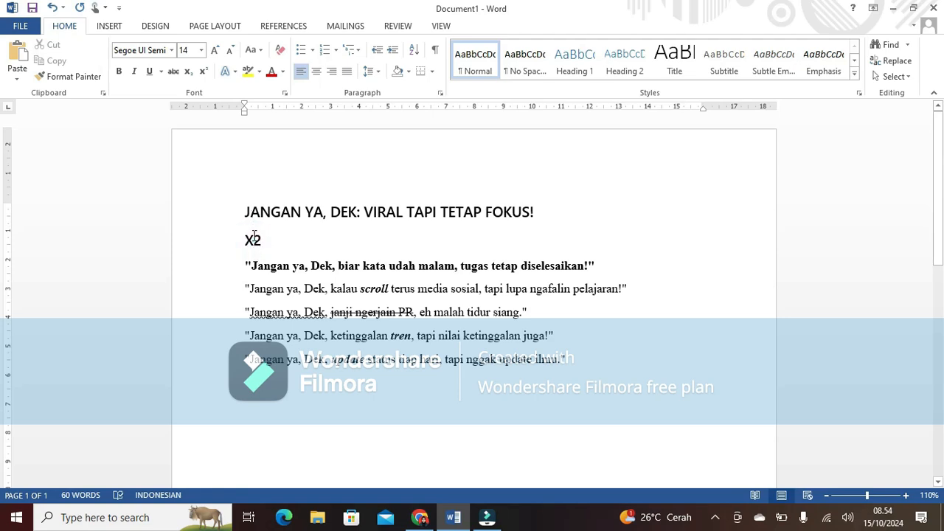
pyautogui.moveTo(255, 240); pyautogui.dragTo(262, 240)
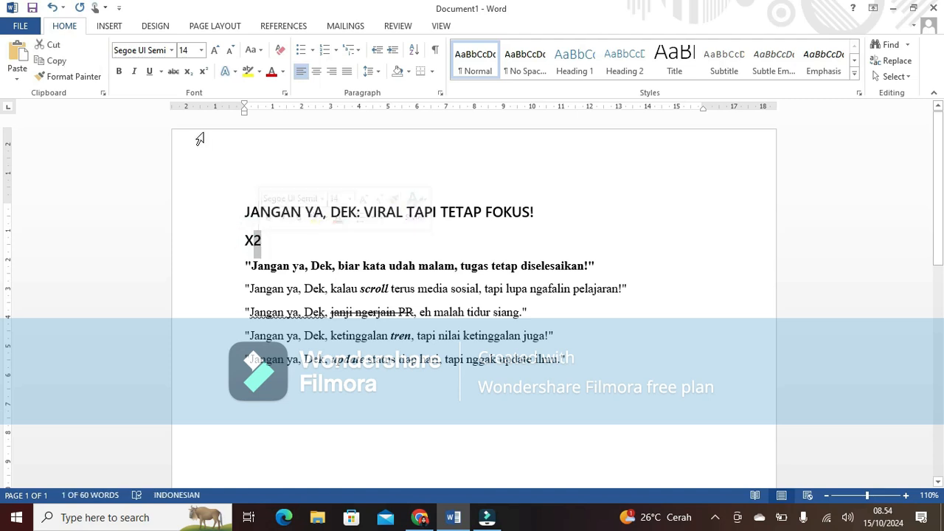
pyautogui.click(188, 70)
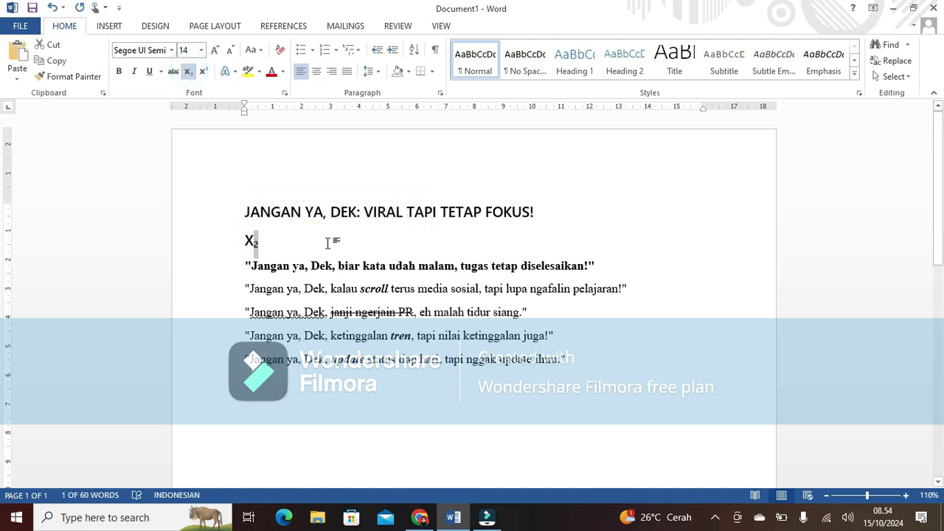
# Toggle the subscript formatting of the 2 off and on repeatedly, and delete the X2 text.
pyautogui.click(189, 73)
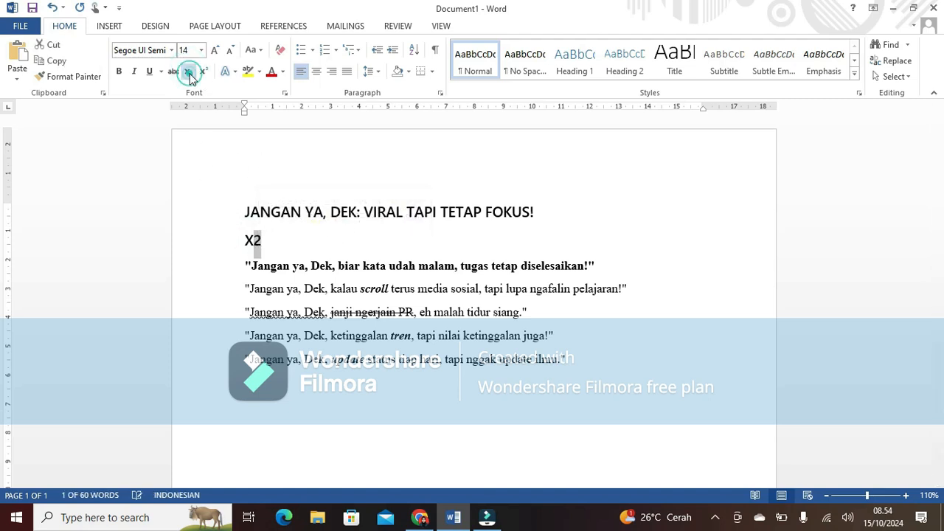
pyautogui.click(188, 71)
pyautogui.click(188, 72)
pyautogui.click(188, 71)
pyautogui.click(188, 71)
pyautogui.press('BackSpace')
pyautogui.press('BackSpace')
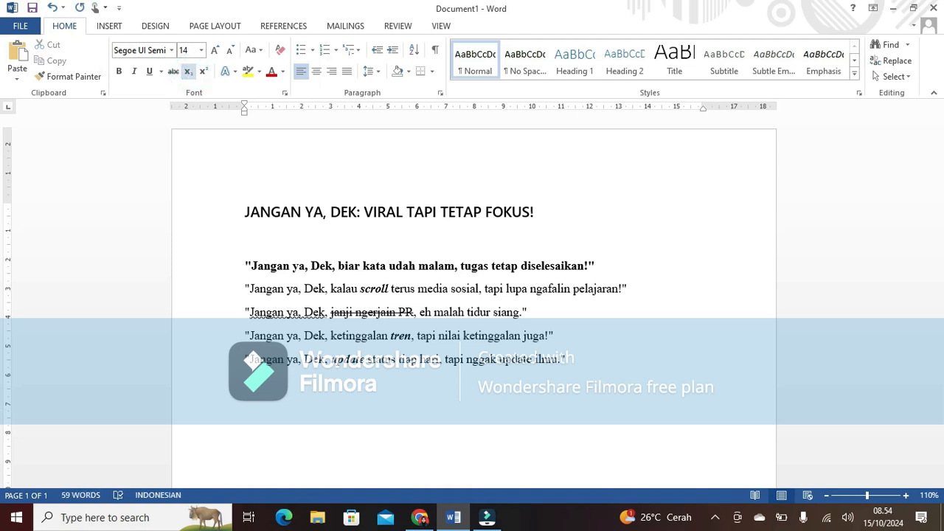
# Write "Jangan Ya" on the empty line below the title.
pyautogui.write('jANGAN')
pyautogui.press('BackSpace')
pyautogui.press('BackSpace')
pyautogui.press('BackSpace')
pyautogui.press('BackSpace')
pyautogui.write('gan Ya')
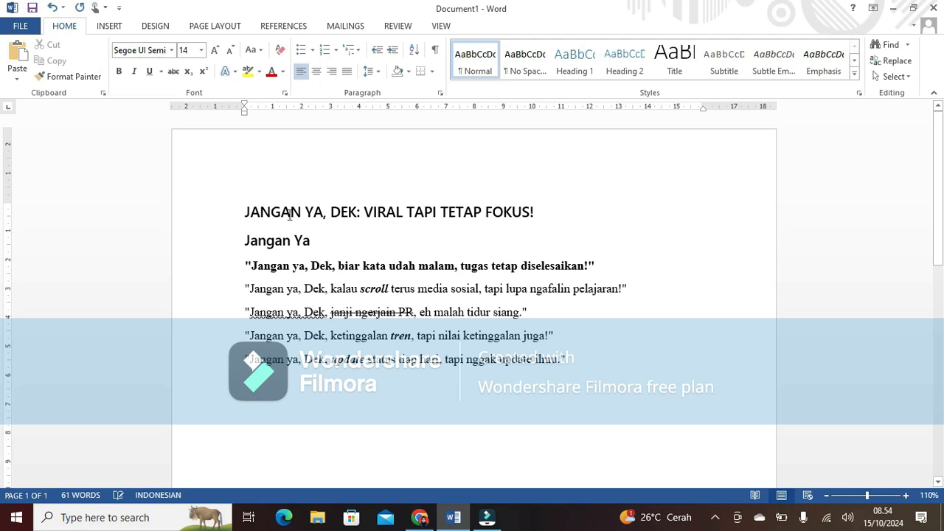
# Remove the space between "Jangan" and "Ya" below the title and format "Ya" as subscript.
pyautogui.doubleClick(294, 240)
pyautogui.click(292, 242)
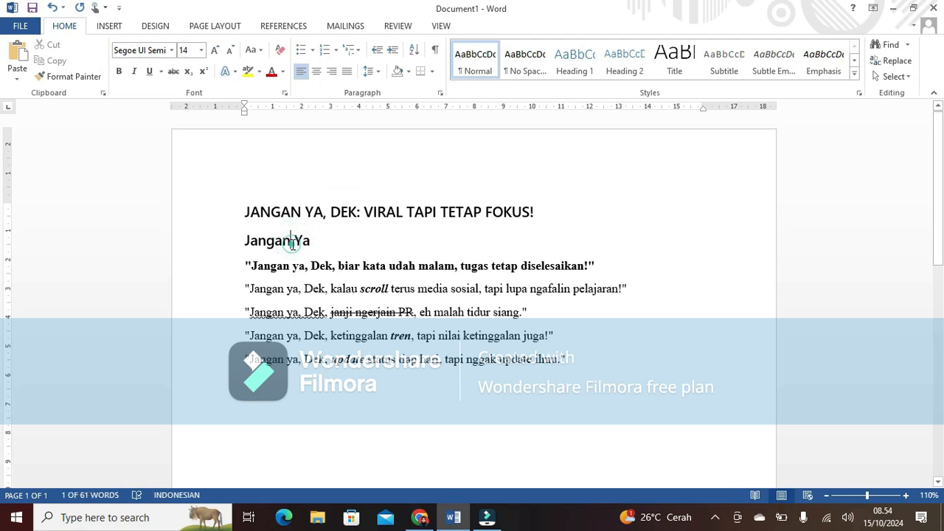
pyautogui.press('BackSpace')
pyautogui.moveTo(290, 242); pyautogui.dragTo(304, 249)
pyautogui.click(188, 72)
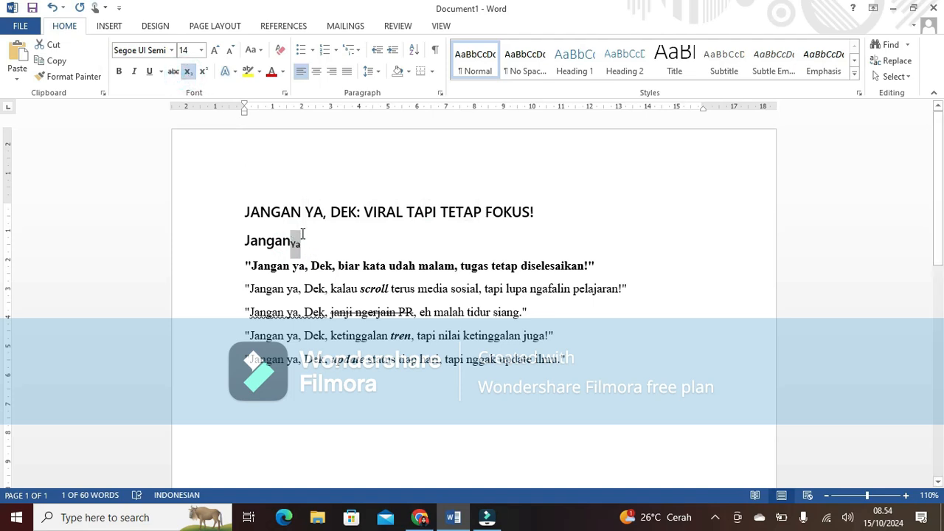
# Change "Ya" in the line below the title to superscript.
pyautogui.click(205, 74)
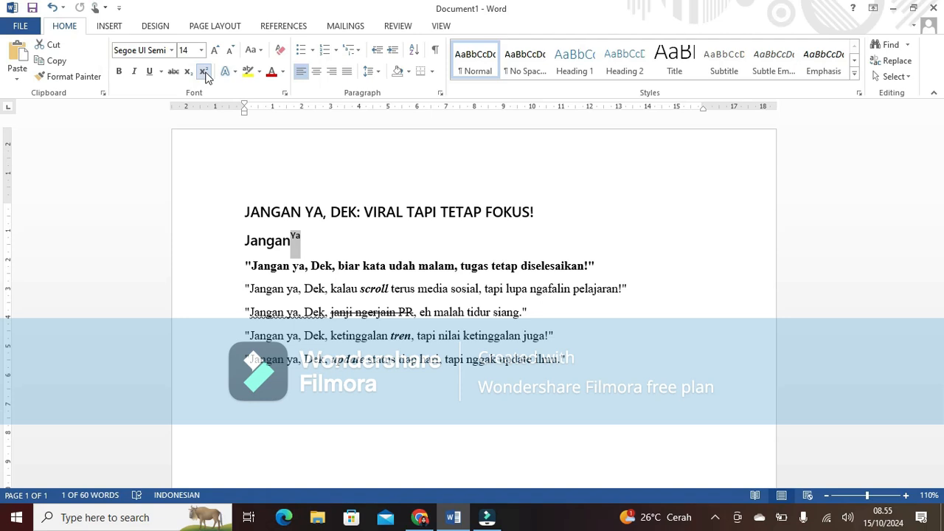
pyautogui.click(207, 78)
pyautogui.click(207, 78)
pyautogui.click(327, 262)
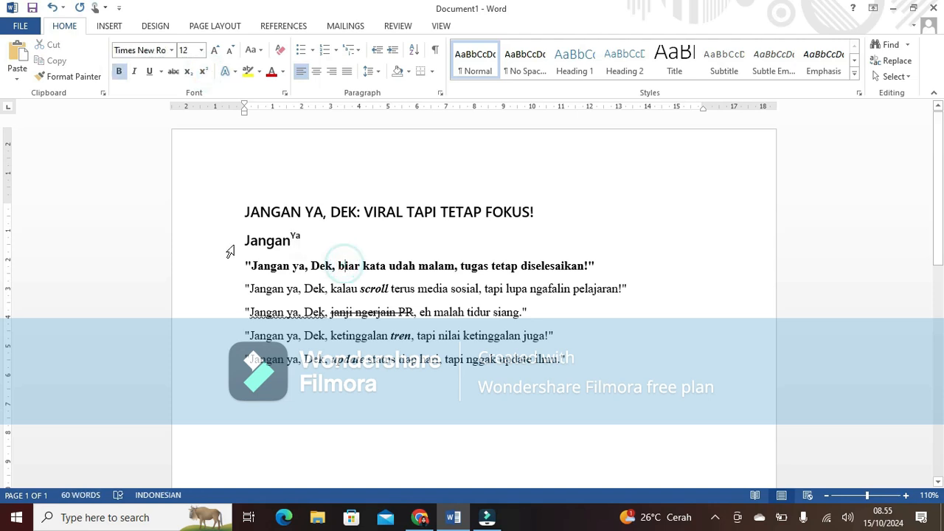
# Duplicate the "JanganYa" text onto a new line directly beneath it, above the bold sentence.
pyautogui.moveTo(244, 242); pyautogui.dragTo(311, 245)
pyautogui.hotkey('ctrl', 'c')
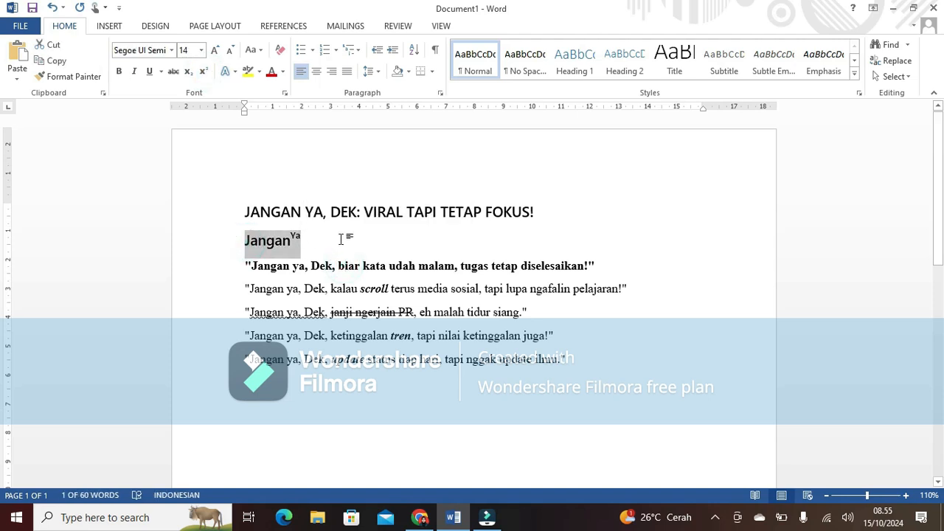
pyautogui.click(339, 238)
pyautogui.press('Right')
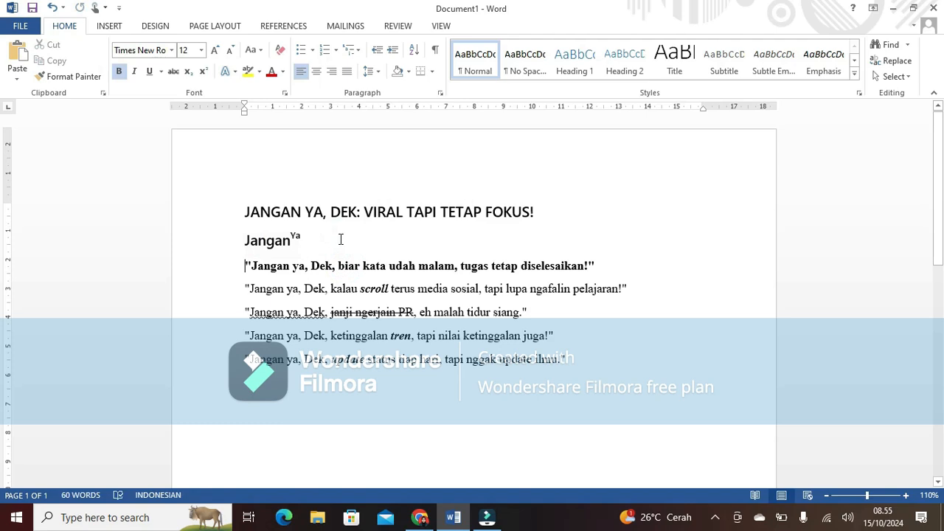
pyautogui.press('Return')
pyautogui.press('Up')
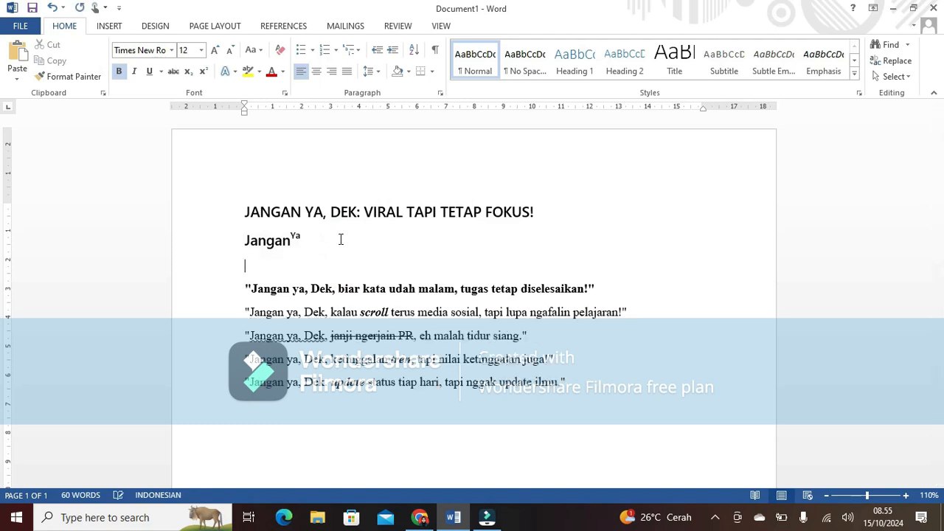
pyautogui.hotkey('ctrl', 'v')
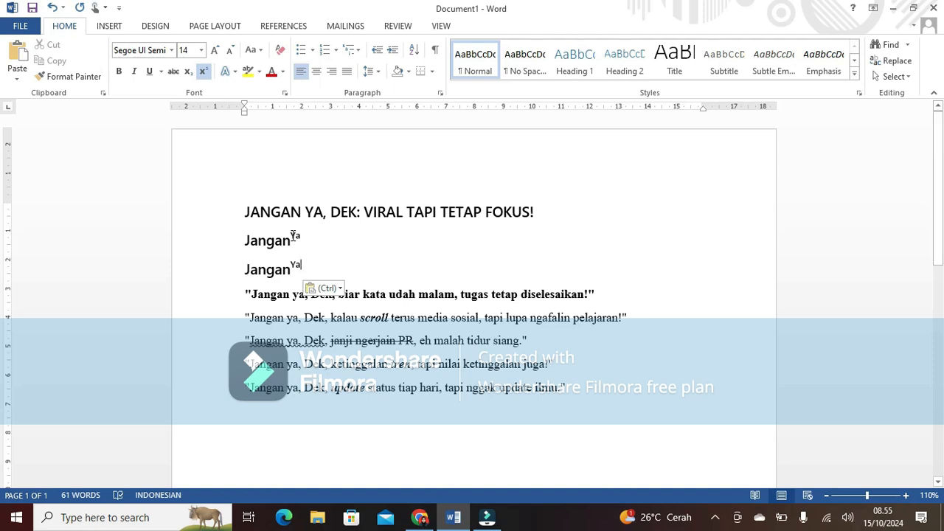
# Format "Ya" in the upper "JanganYa" line as subscript.
pyautogui.moveTo(292, 237); pyautogui.dragTo(301, 237)
pyautogui.click(188, 72)
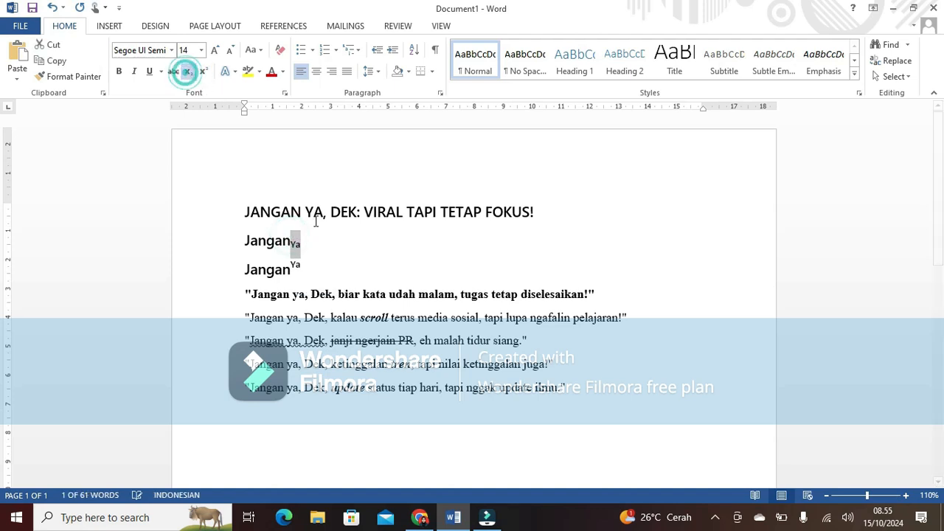
pyautogui.click(315, 220)
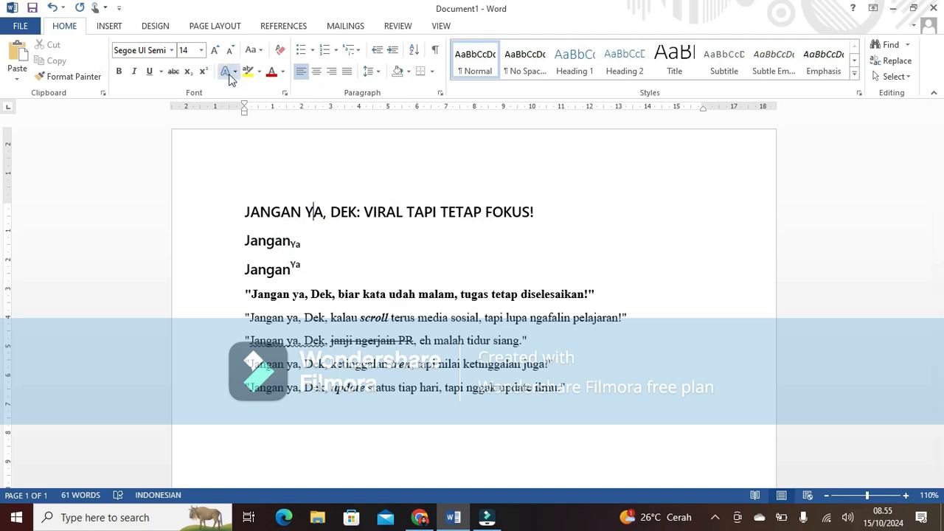
# Try the black text effect with a blue shadow on the upper "JanganYa" line, and replace it with the plain black text effect.
pyautogui.doubleClick(269, 241)
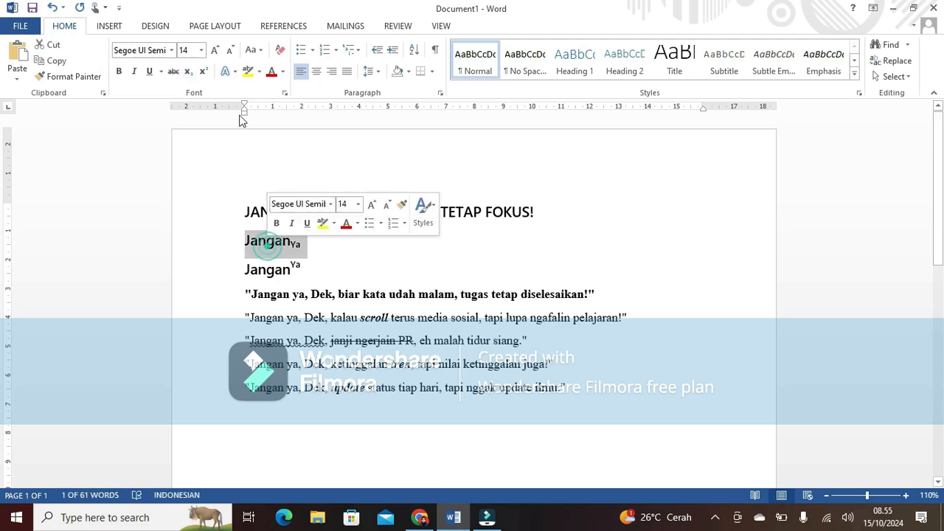
pyautogui.click(236, 72)
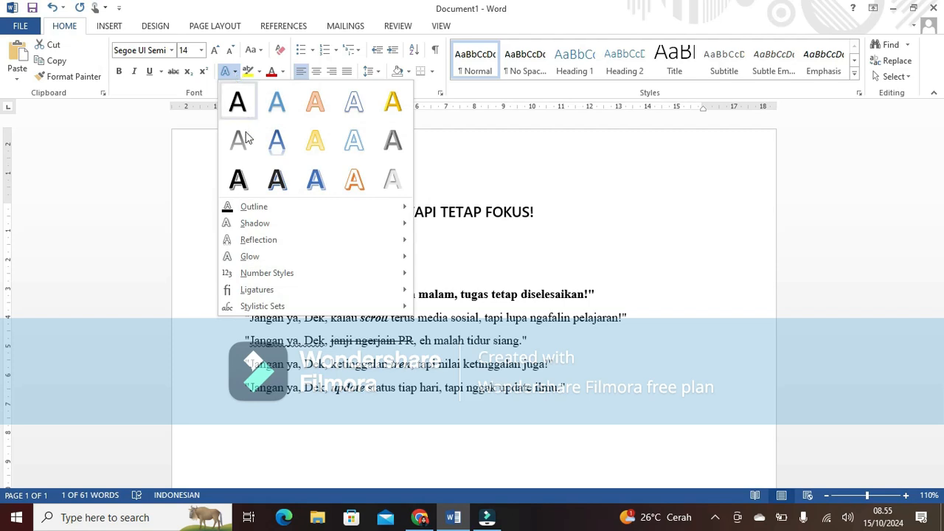
pyautogui.click(277, 180)
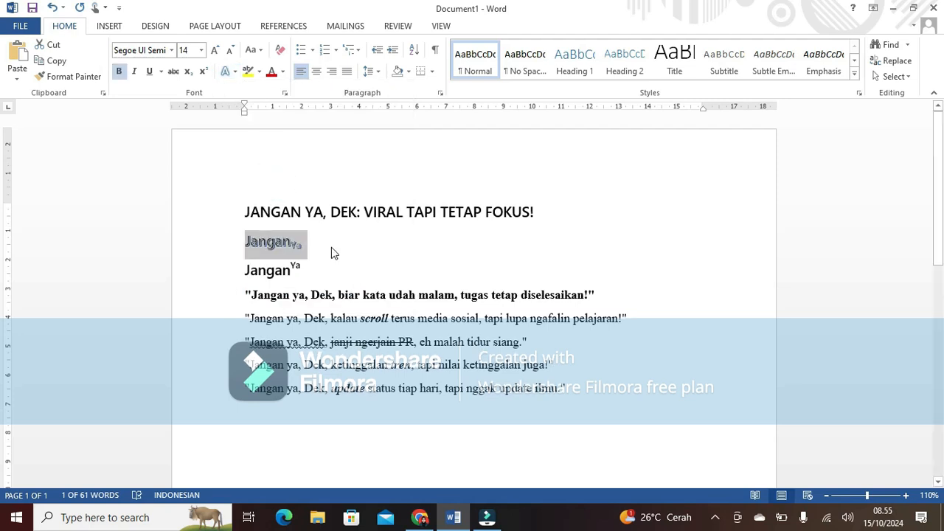
pyautogui.click(237, 71)
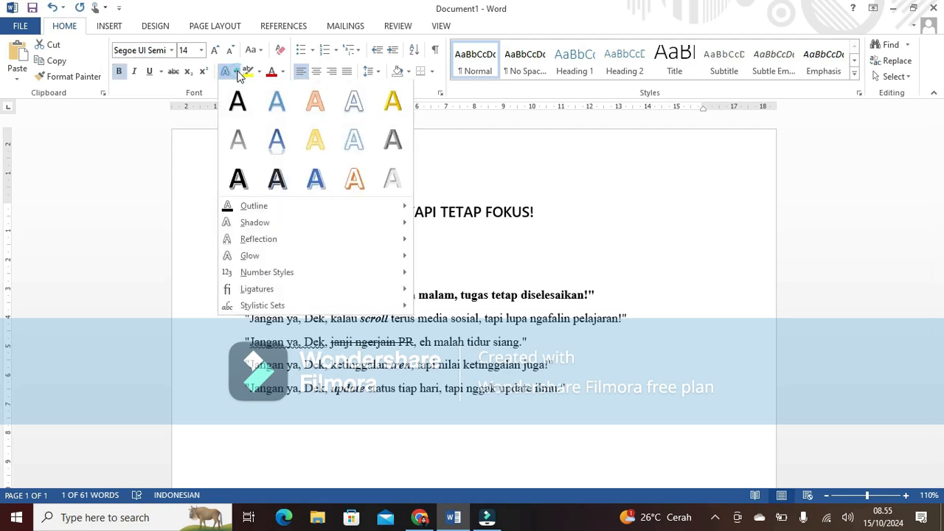
pyautogui.click(237, 101)
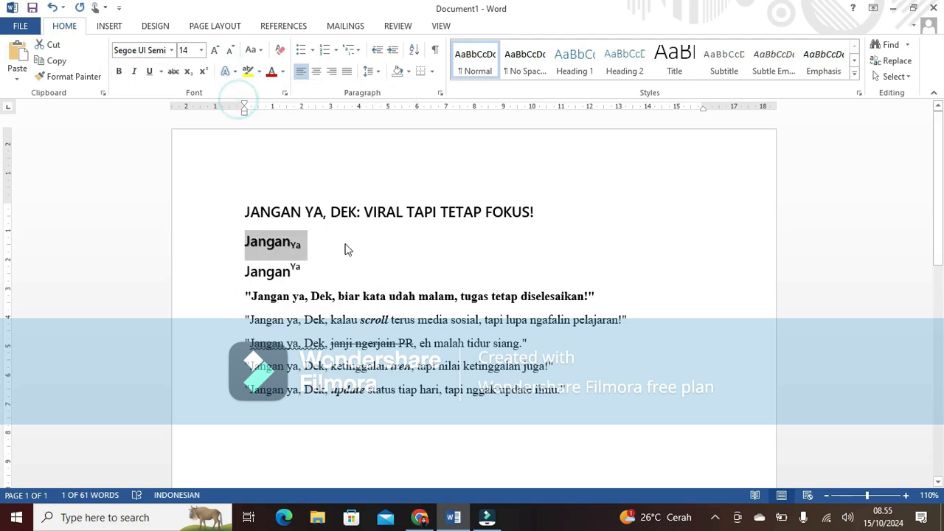
pyautogui.click(398, 262)
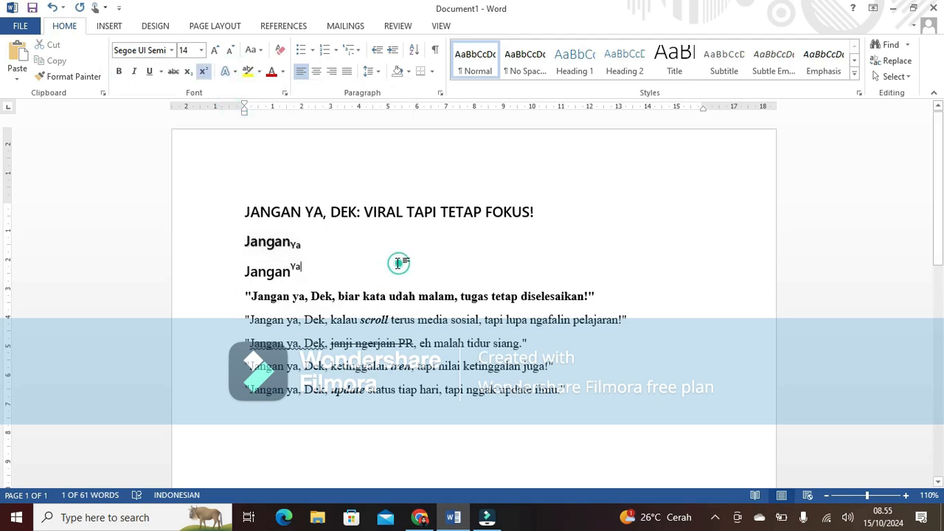
# Try to apply the blue-shadowed black text effect to the upper "JanganYa" line again.
pyautogui.doubleClick(241, 243)
pyautogui.click(316, 244)
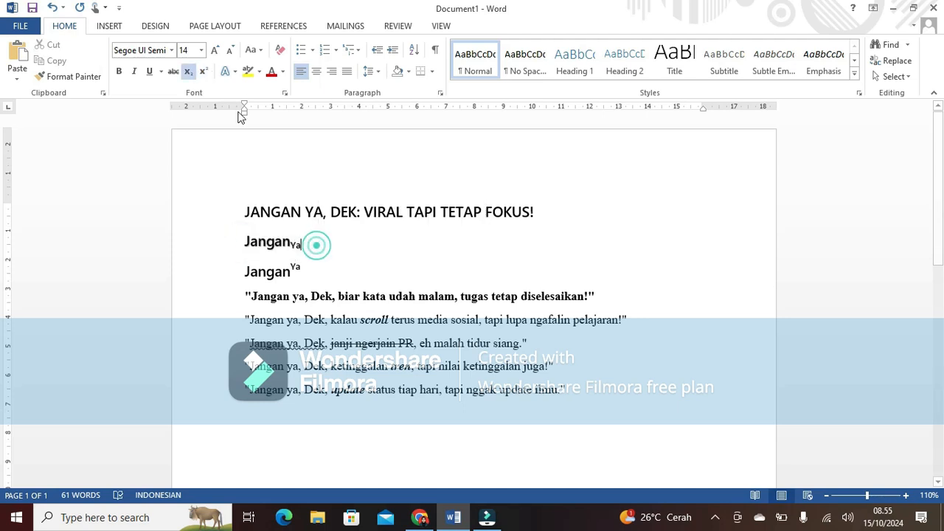
pyautogui.click(238, 74)
pyautogui.click(277, 173)
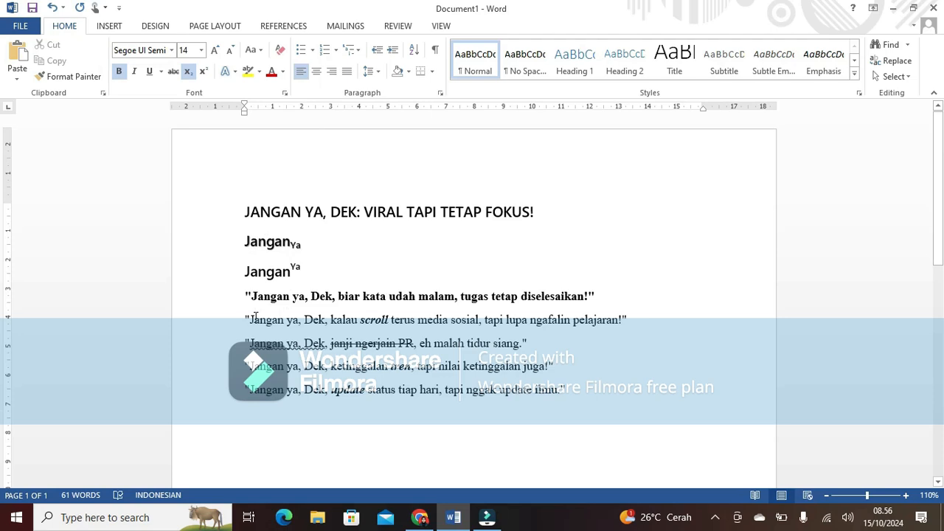
# Highlight "Jangan ya, Dek" in bright green in the sentence about scrolling social media.
pyautogui.moveTo(247, 318); pyautogui.dragTo(324, 325)
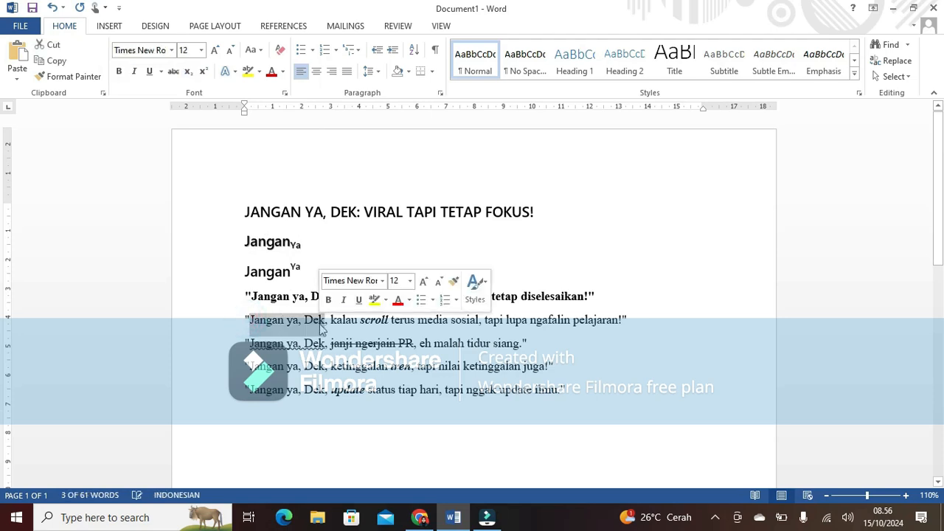
pyautogui.click(260, 72)
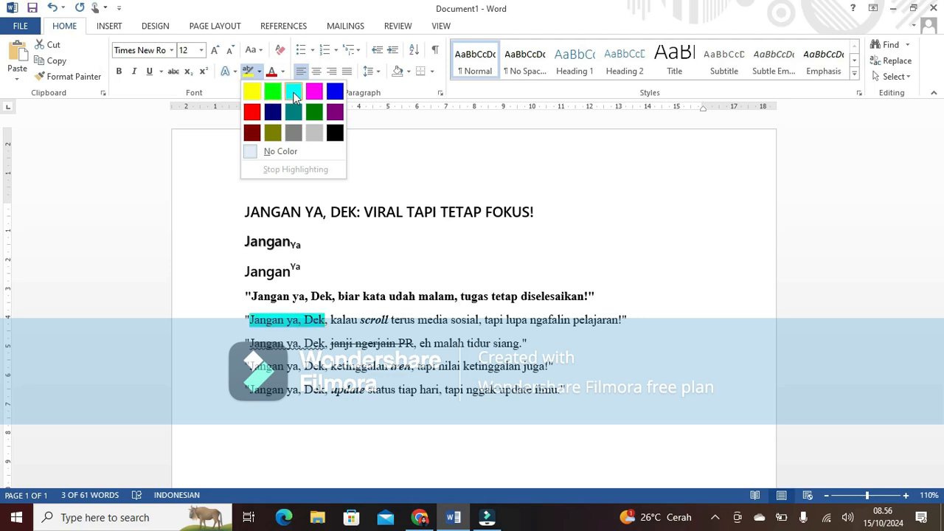
pyautogui.click(275, 95)
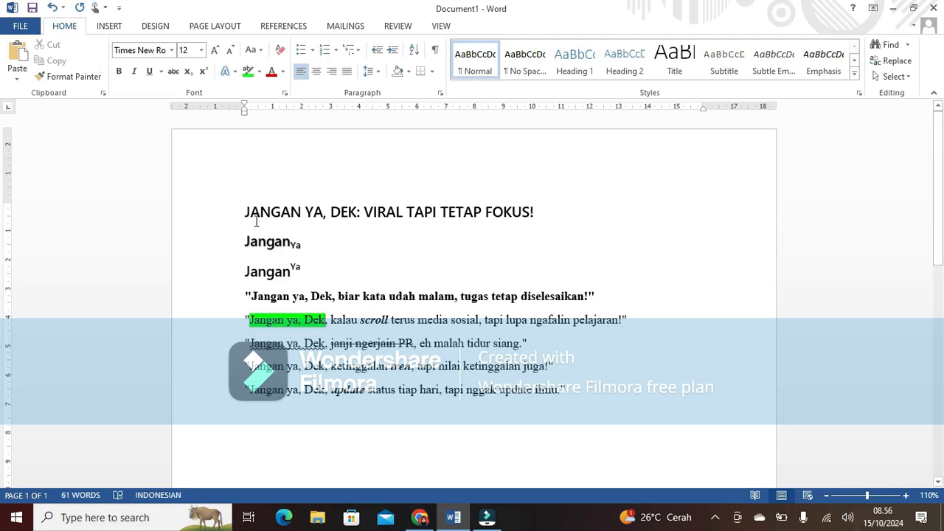
# Set the font color of the whole title "JANGAN YA, DEK: VIRAL TAPI TETAP FOKUS!" to standard blue.
pyautogui.moveTo(244, 212); pyautogui.dragTo(536, 208)
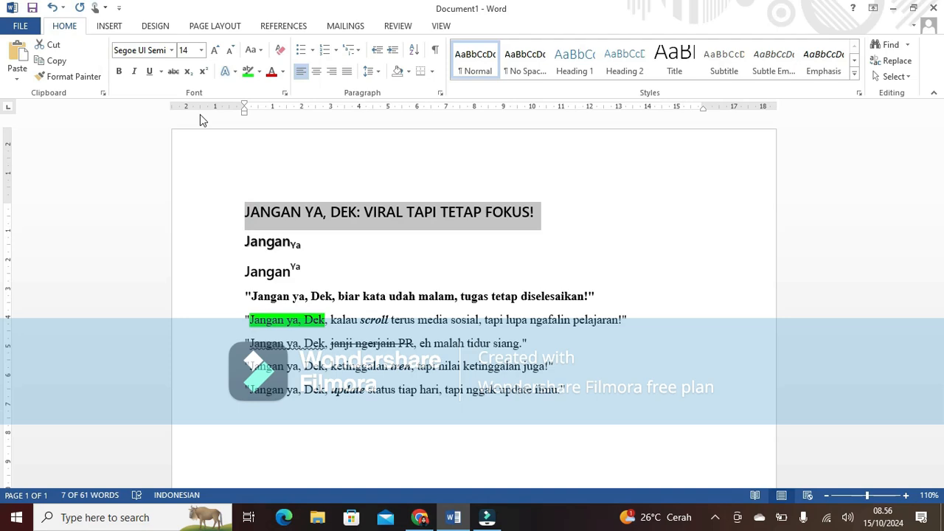
pyautogui.click(283, 72)
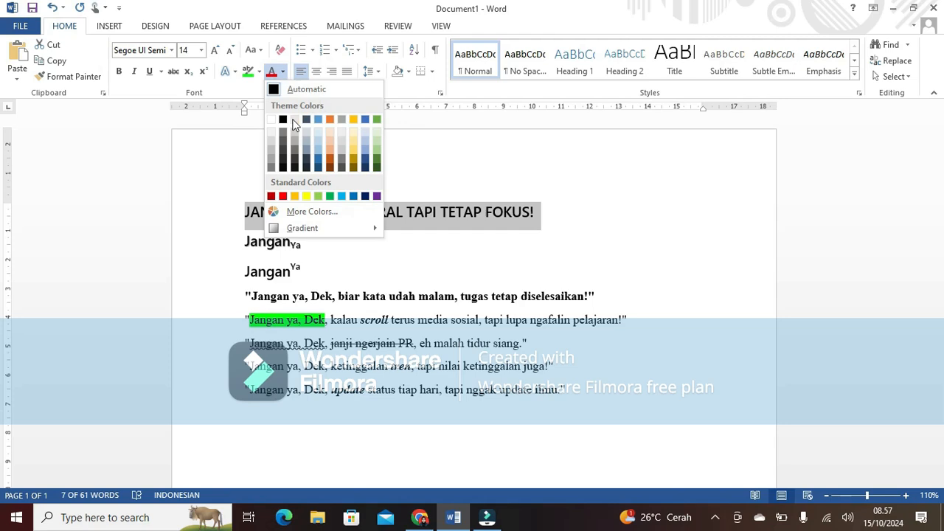
pyautogui.click(353, 195)
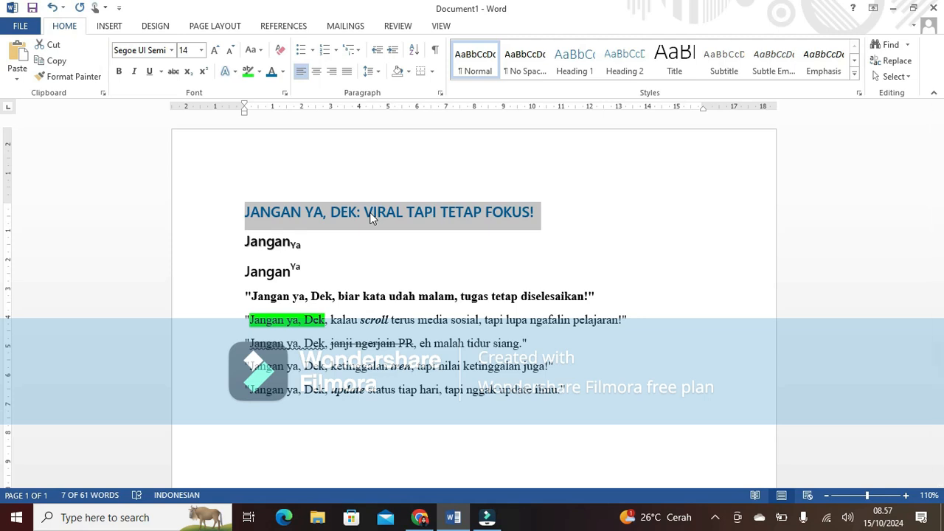
# Center the title, try right alignment on it, and set it back to centered.
pyautogui.click(318, 72)
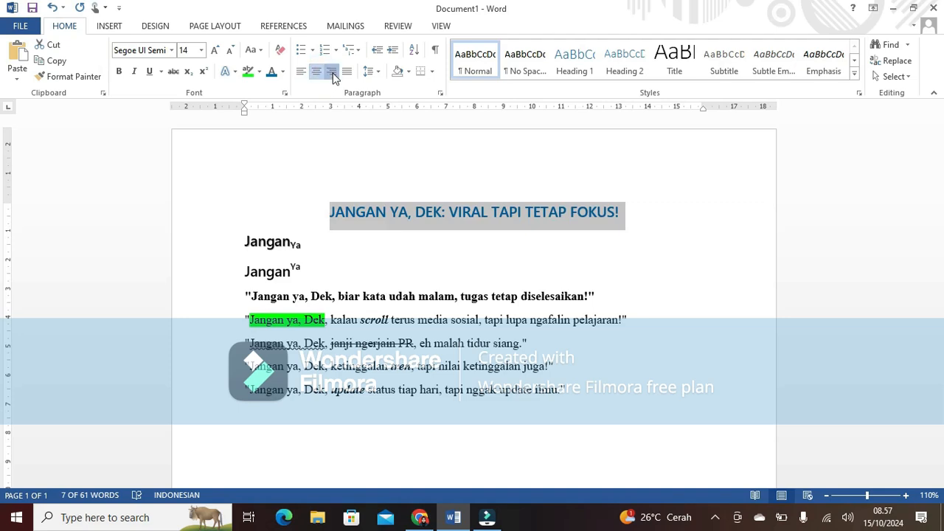
pyautogui.click(332, 72)
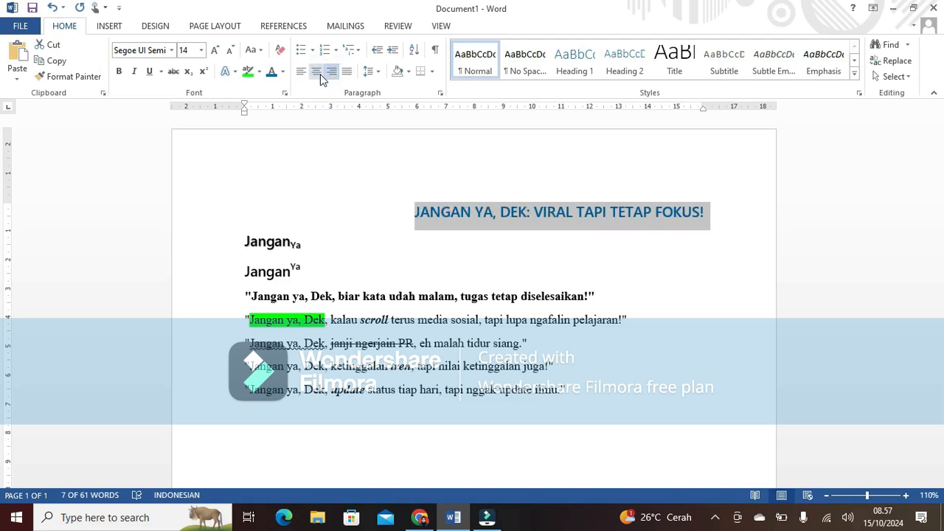
pyautogui.click(319, 73)
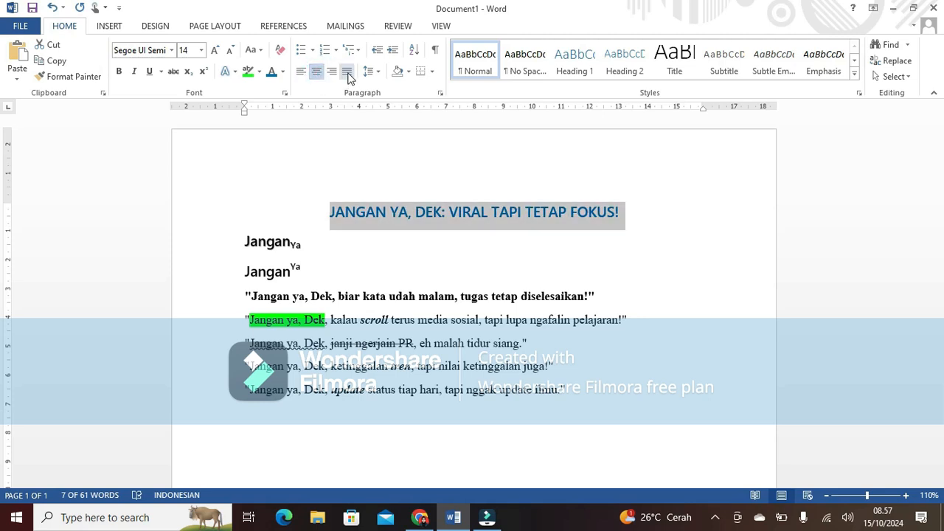
# Try justified alignment on the title and set it back to centered.
pyautogui.click(347, 72)
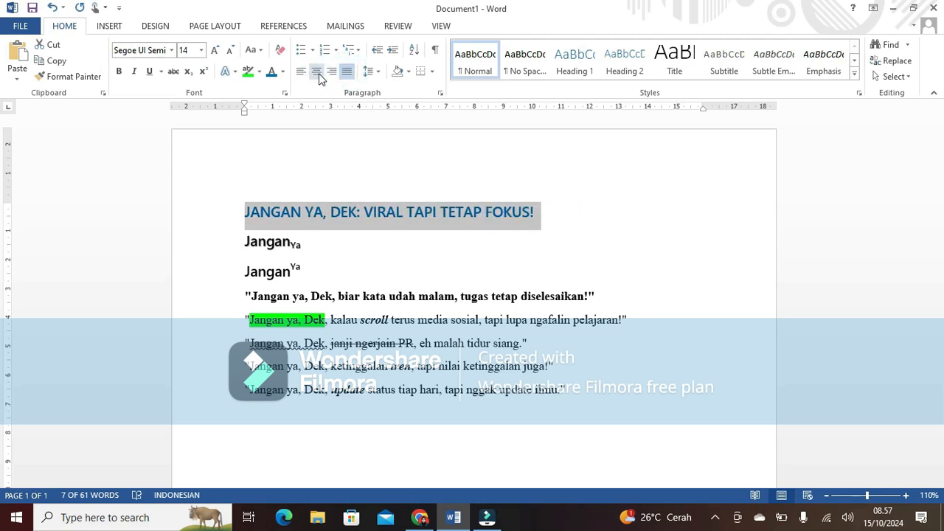
pyautogui.click(318, 74)
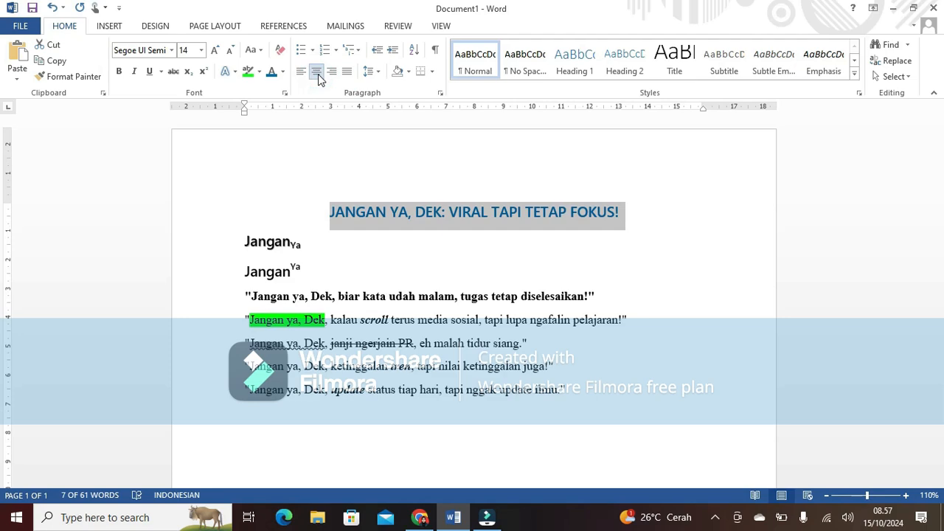
# Justify the five quoted sentences and merge the first two into one paragraph.
pyautogui.moveTo(246, 296); pyautogui.dragTo(599, 391)
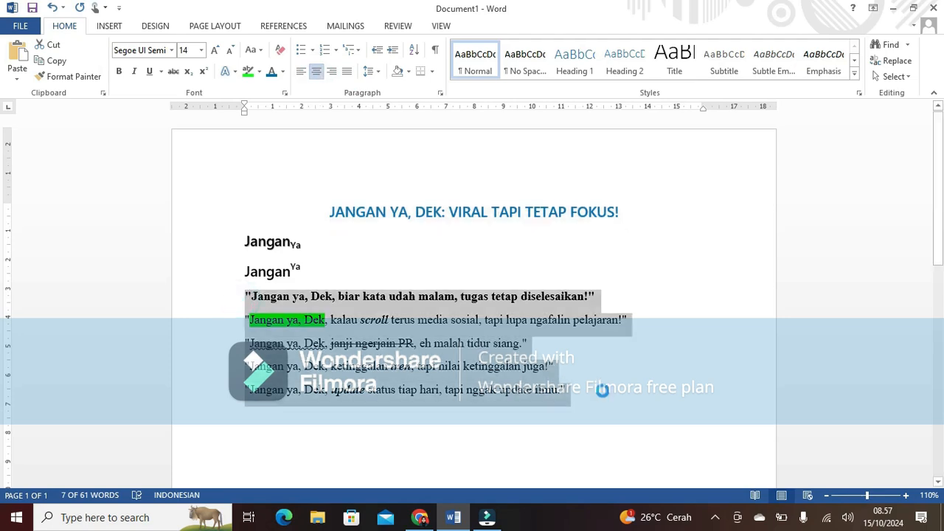
pyautogui.click(349, 79)
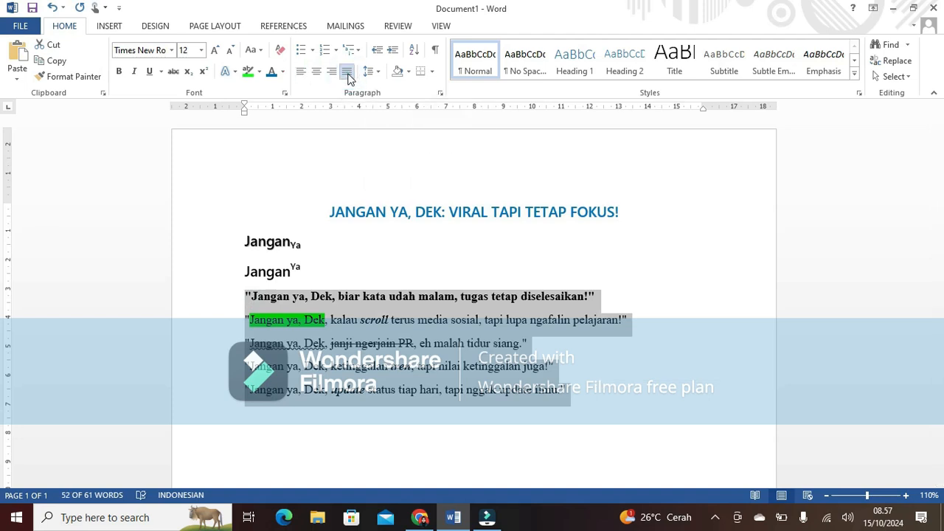
pyautogui.click(247, 320)
pyautogui.press('BackSpace')
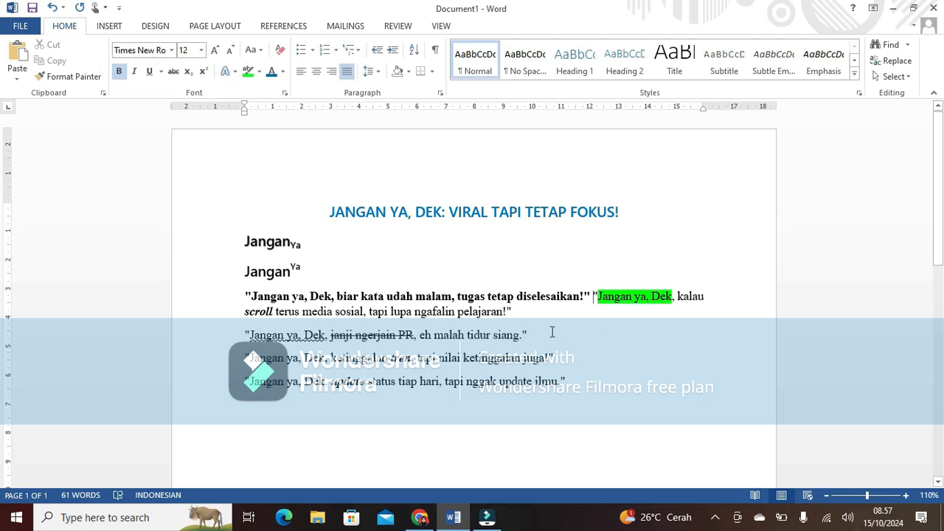
pyautogui.click(709, 295)
pyautogui.moveTo(248, 293); pyautogui.dragTo(241, 297)
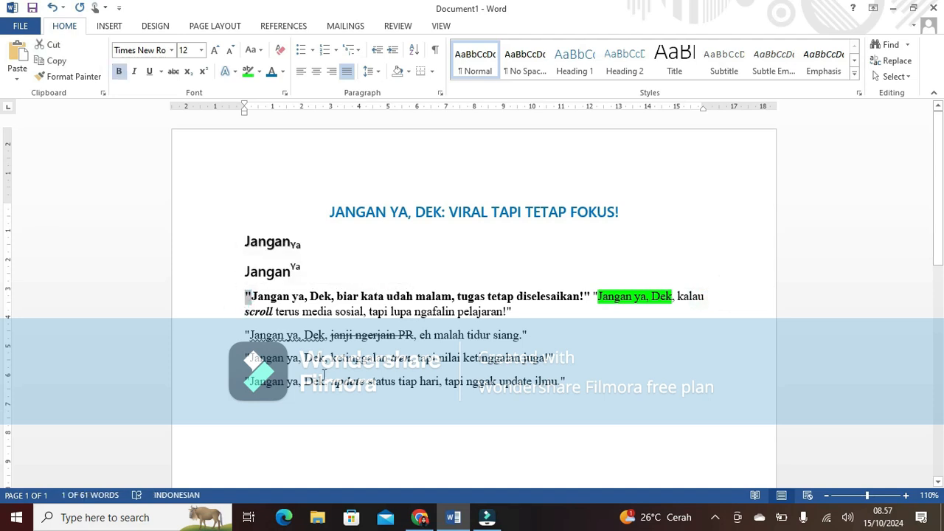
pyautogui.click(592, 328)
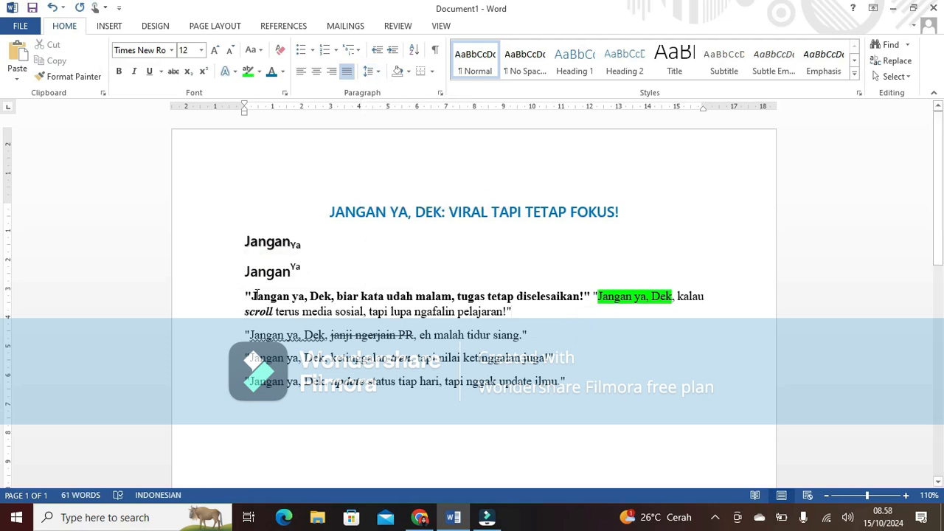
# Set the line spacing of the merged paragraph with the bold sentence and the "scroll" sentence to 2,5.
pyautogui.moveTo(251, 295); pyautogui.dragTo(537, 312)
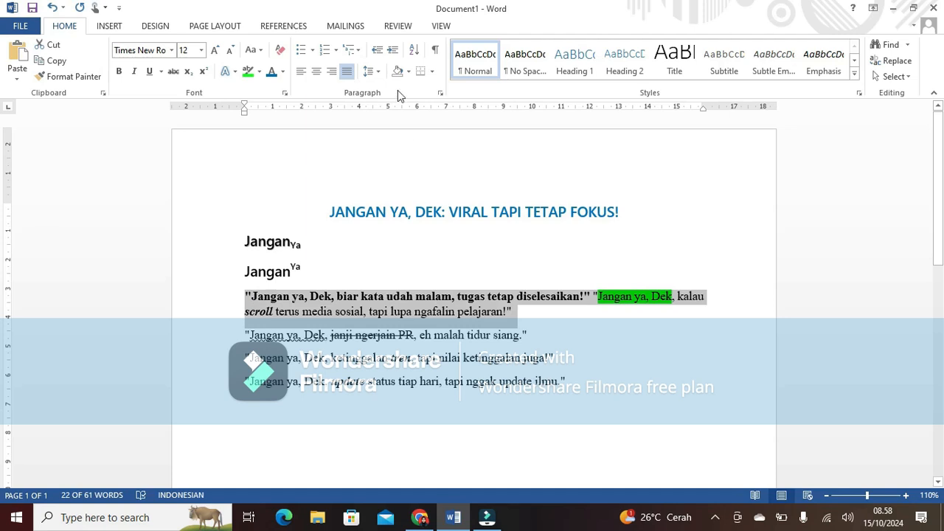
pyautogui.click(377, 71)
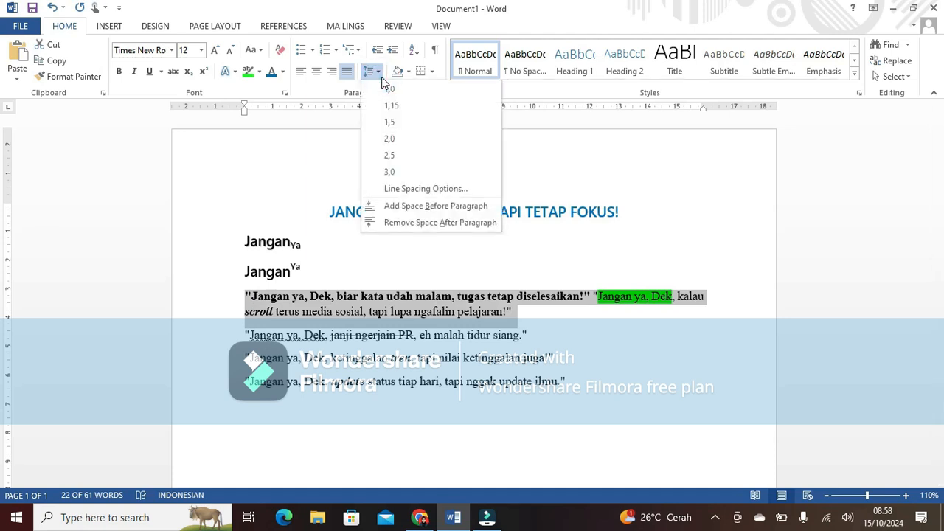
pyautogui.click(393, 156)
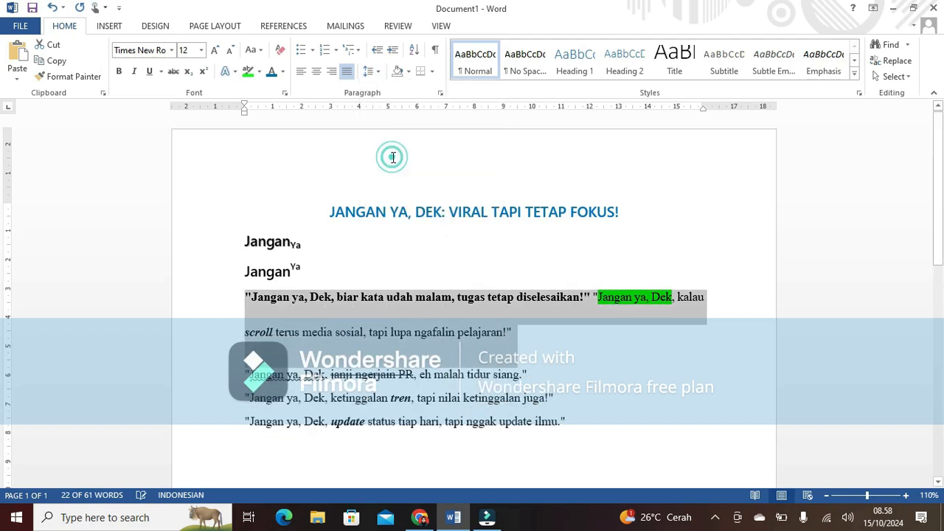
pyautogui.click(428, 379)
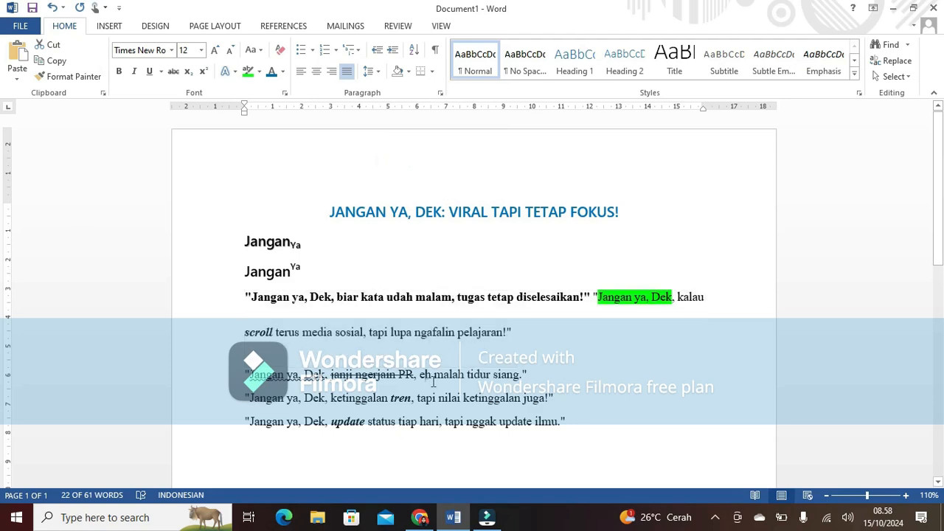
pyautogui.click(425, 297)
pyautogui.moveTo(422, 295); pyautogui.dragTo(438, 344)
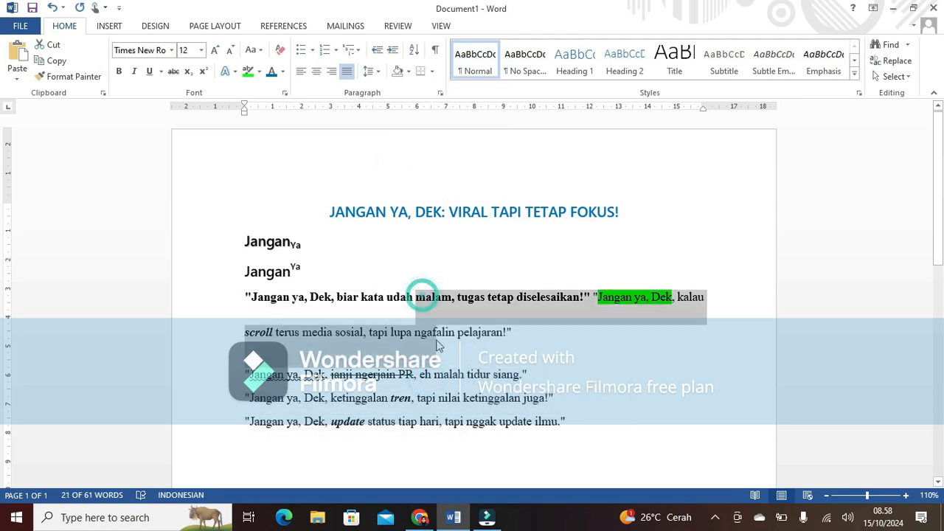
pyautogui.click(438, 343)
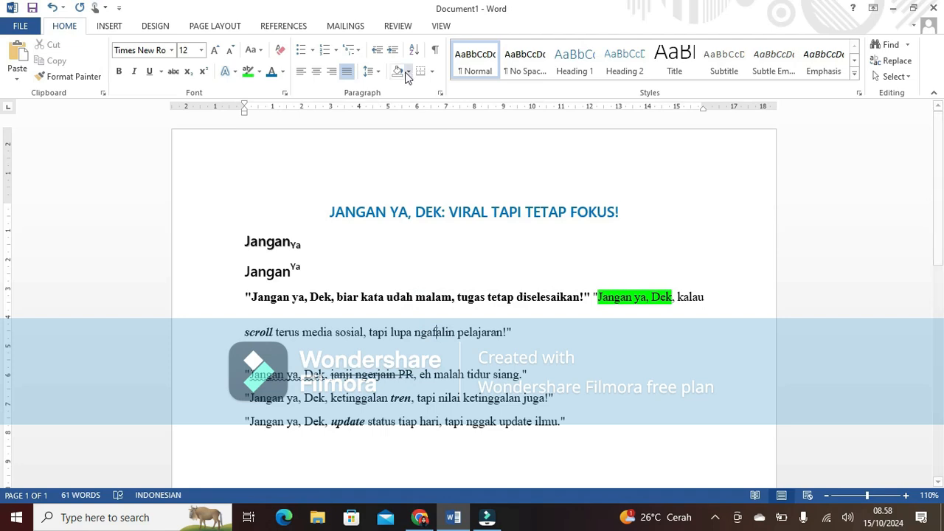
# Shade the merged paragraph with the lightest gold theme color.
pyautogui.moveTo(242, 332); pyautogui.dragTo(514, 332)
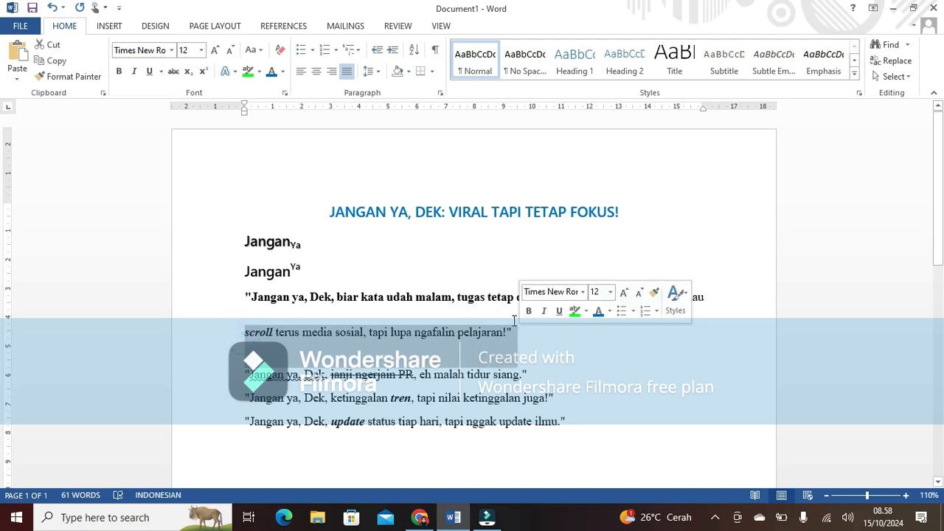
pyautogui.click(410, 72)
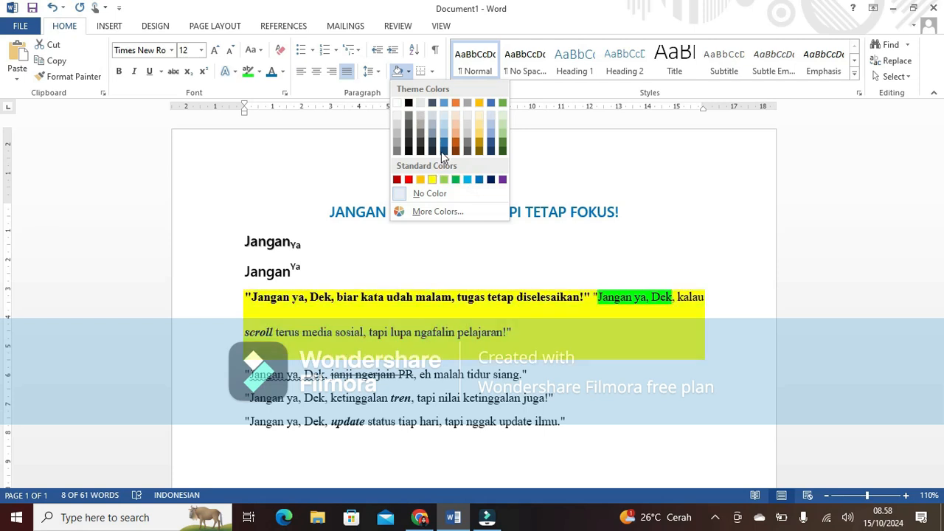
pyautogui.click(481, 120)
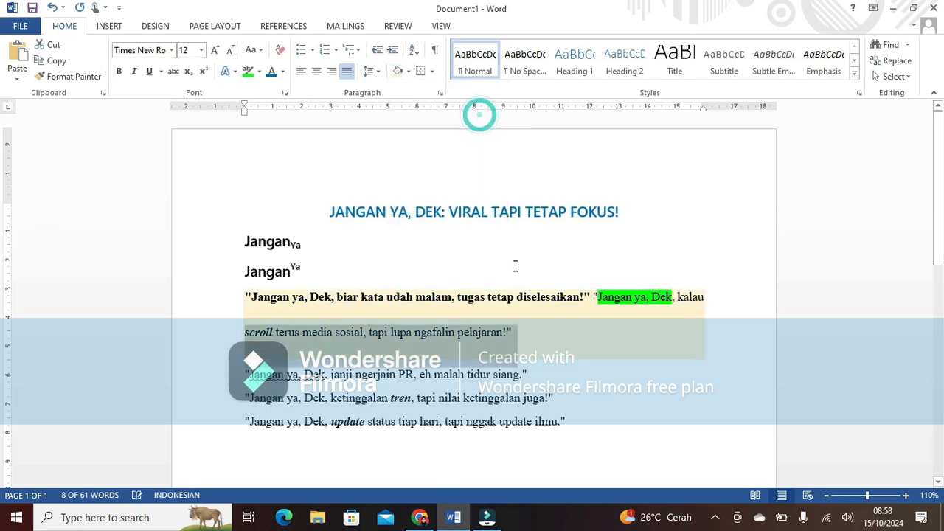
pyautogui.click(597, 374)
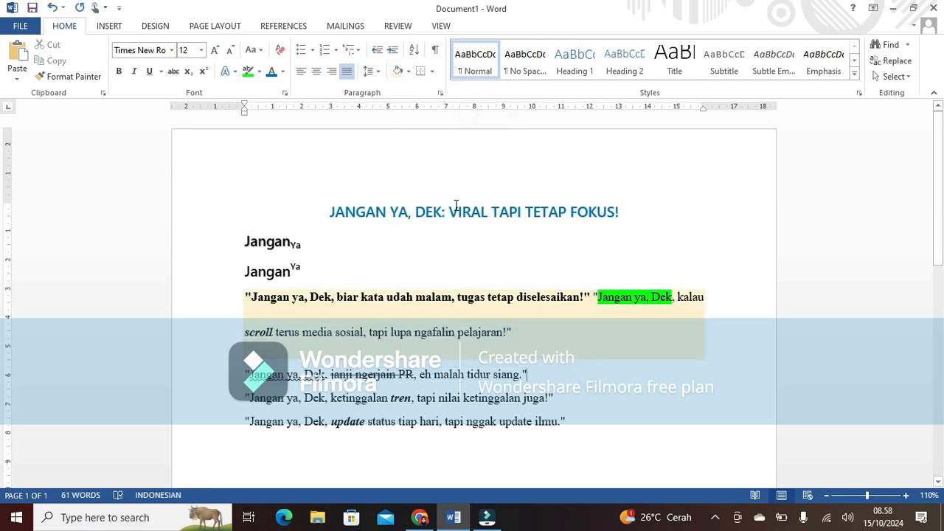
# Apply All Borders to the whole shaded paragraph.
pyautogui.click(432, 72)
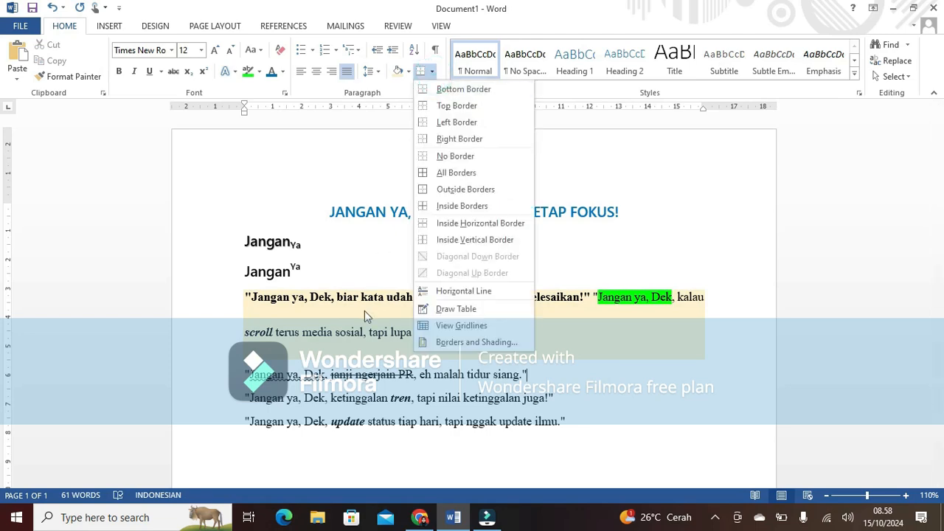
pyautogui.click(365, 311)
pyautogui.doubleClick(228, 301)
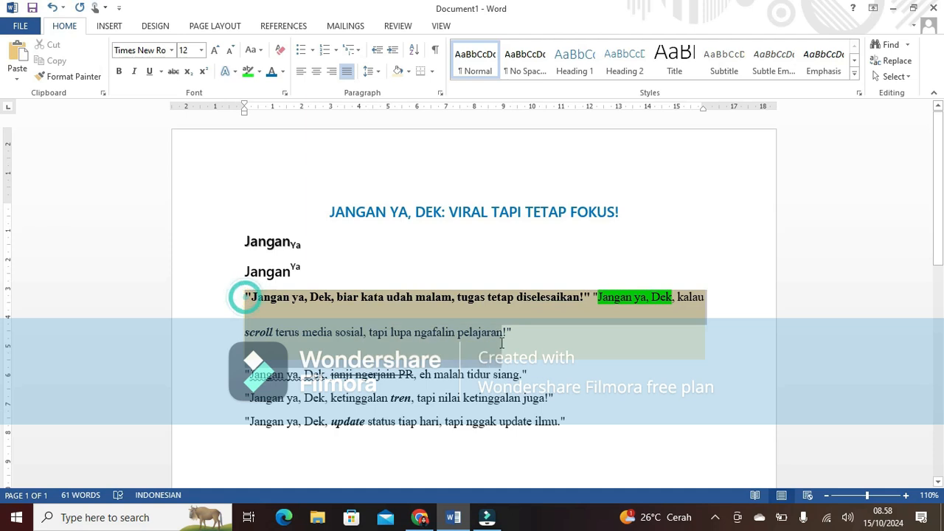
pyautogui.click(433, 72)
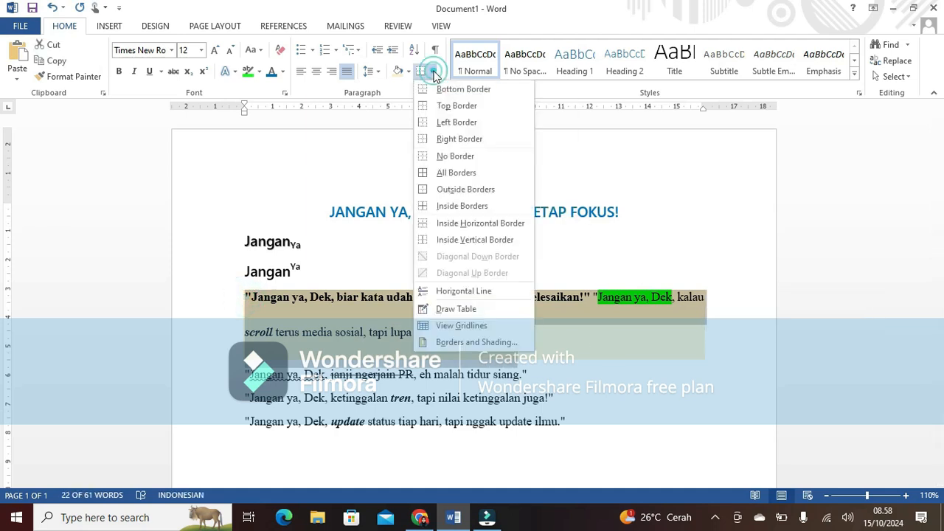
pyautogui.click(440, 173)
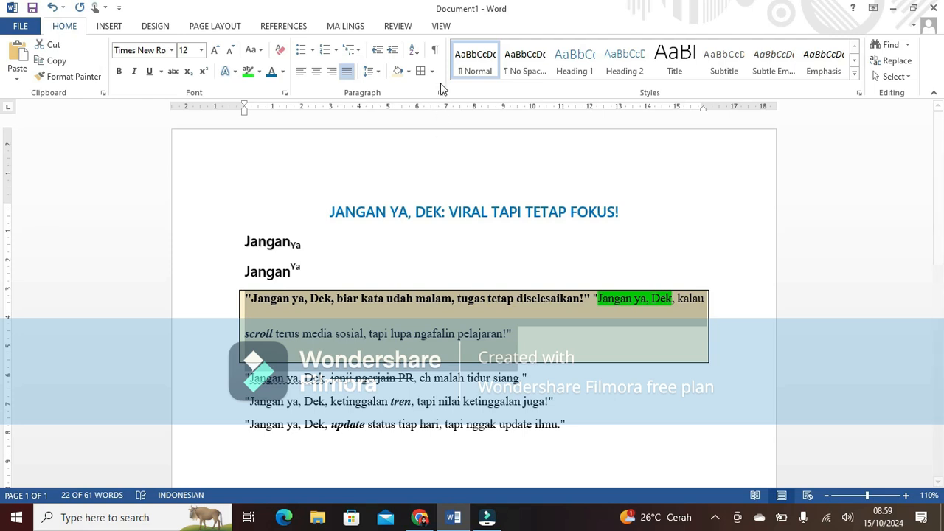
# View the text sorting options for the bordered paragraph and dismiss them without sorting.
pyautogui.click(415, 50)
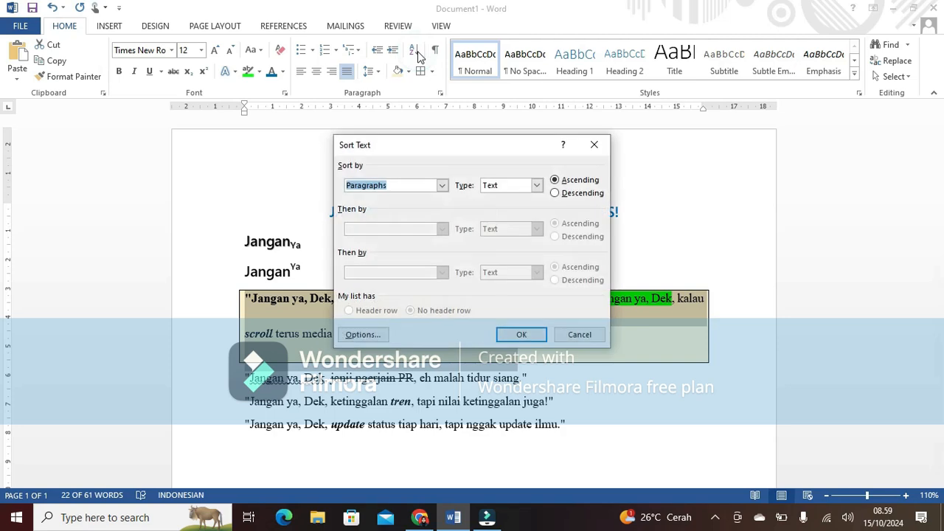
pyautogui.click(599, 151)
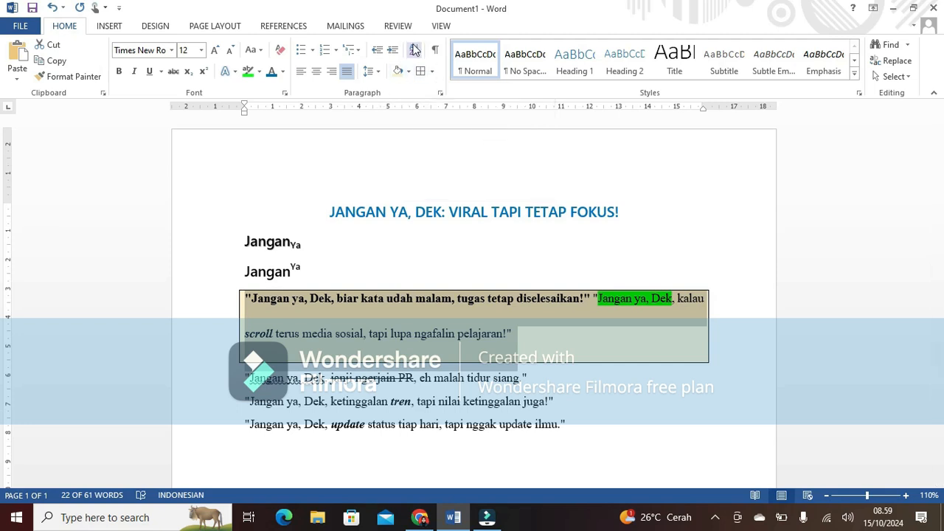
# Select the "janji ngerjain PR" sentence, and show and hide the document's formatting marks.
pyautogui.click(322, 391)
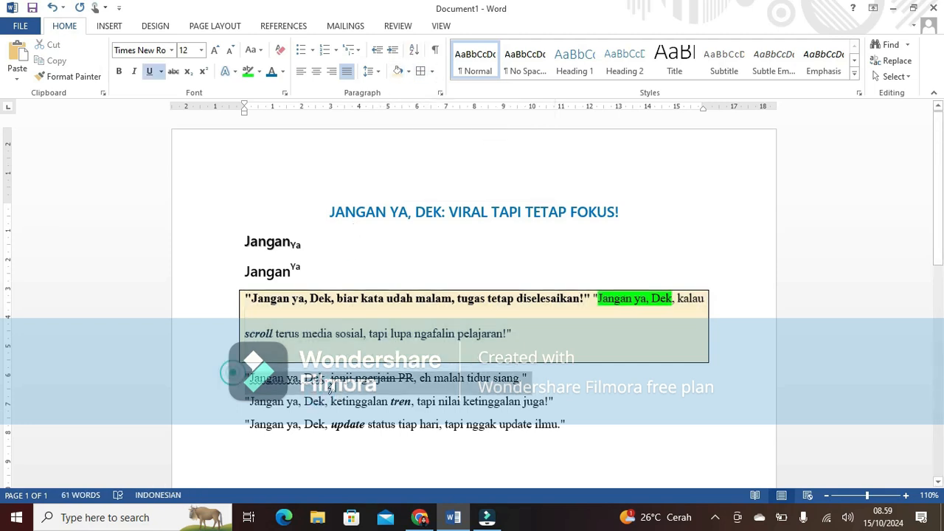
pyautogui.click(437, 51)
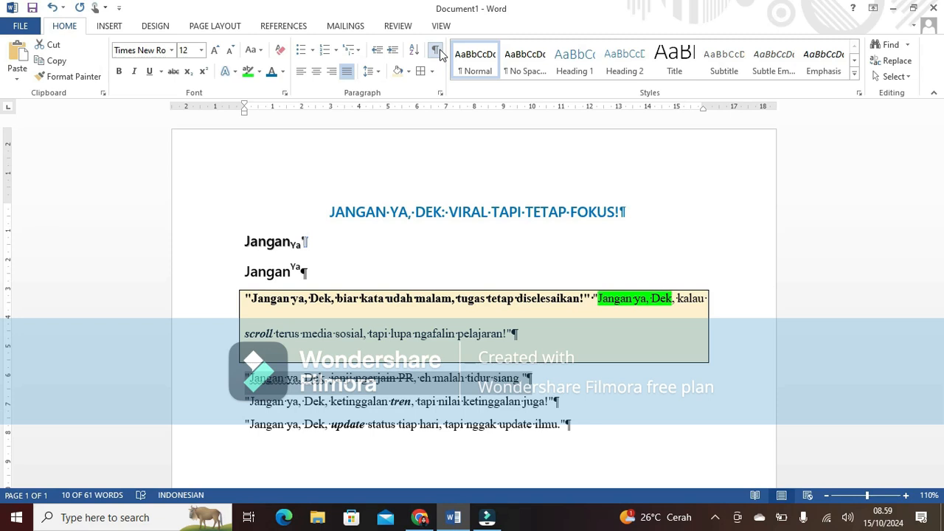
pyautogui.click(436, 51)
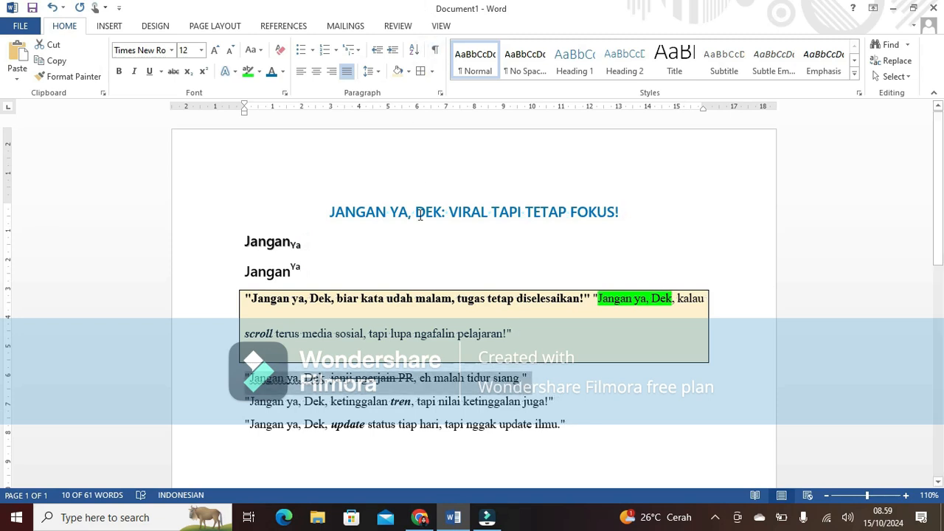
# Increase the indent of the "janji ngerjain PR" sentence by three levels.
pyautogui.click(391, 50)
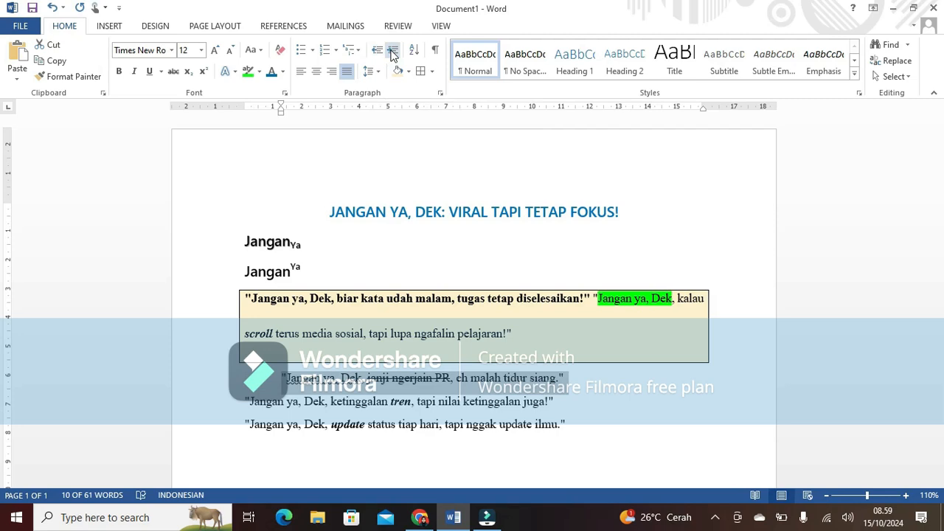
pyautogui.click(391, 50)
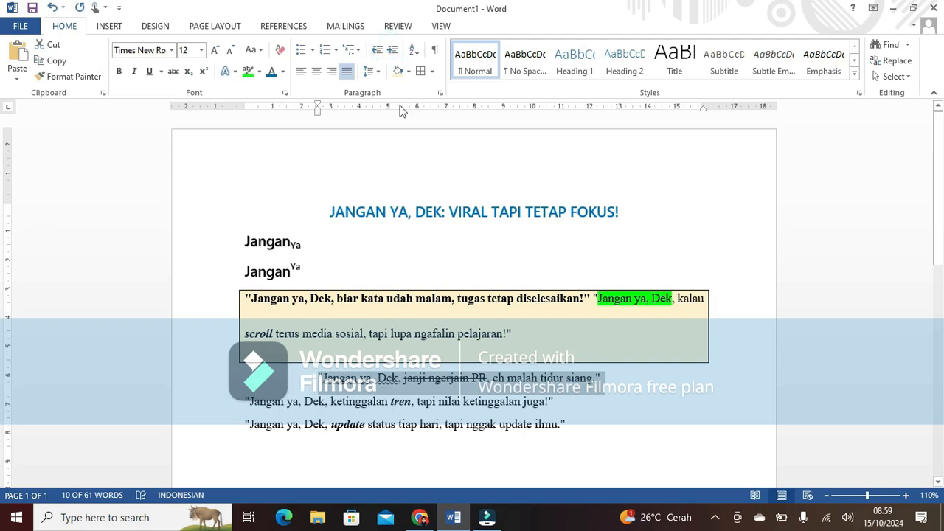
pyautogui.click(392, 50)
# Try increasing and decreasing the indent of the "ketinggalan tren" sentence and leave it indented one level from the margin.
pyautogui.moveTo(243, 401); pyautogui.dragTo(569, 402)
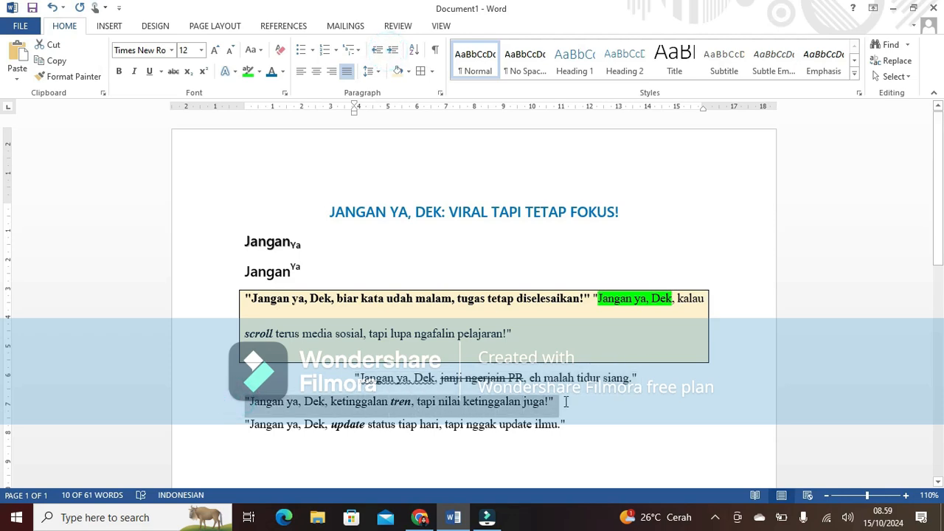
pyautogui.click(397, 55)
pyautogui.click(398, 57)
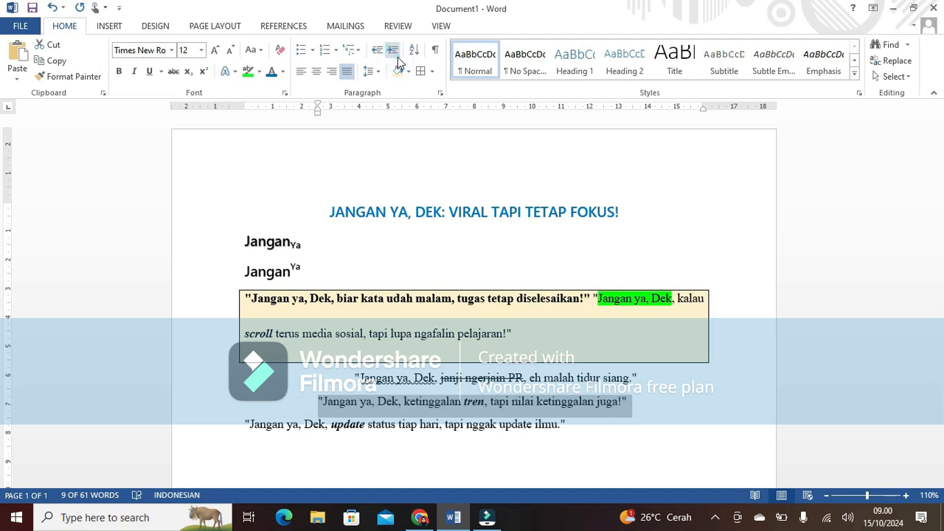
pyautogui.click(377, 50)
pyautogui.click(377, 51)
pyautogui.click(378, 53)
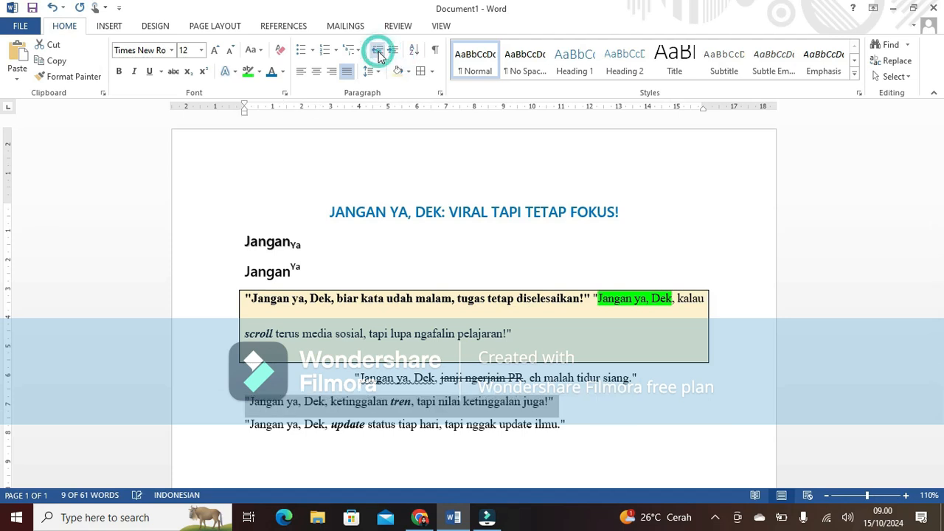
pyautogui.click(398, 54)
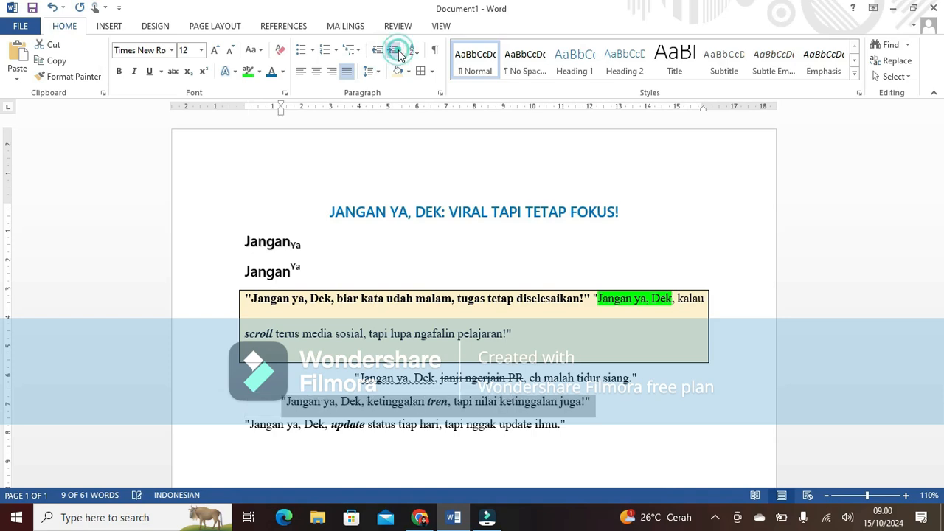
pyautogui.click(398, 54)
pyautogui.click(378, 52)
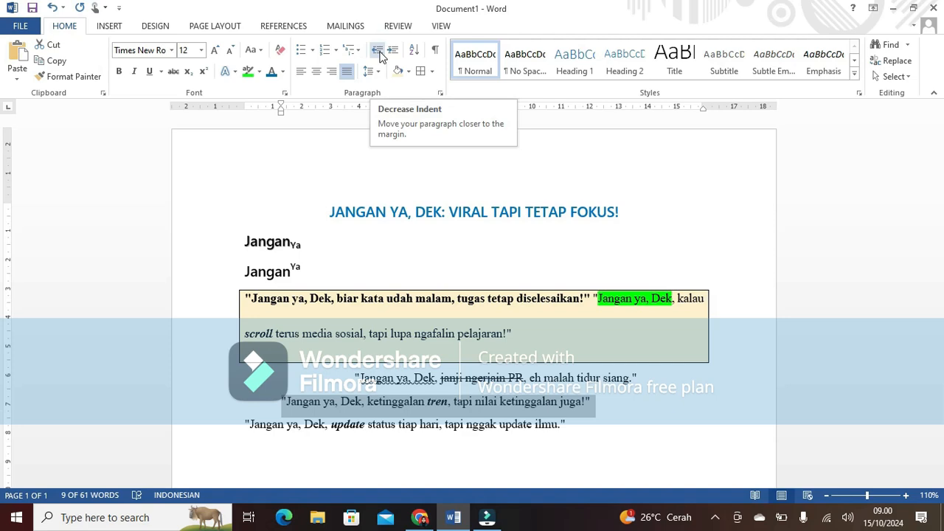
# Try the 1) a) i) multilevel list on the three sentences below the bordered paragraph, and undo it.
pyautogui.moveTo(355, 377); pyautogui.dragTo(580, 421)
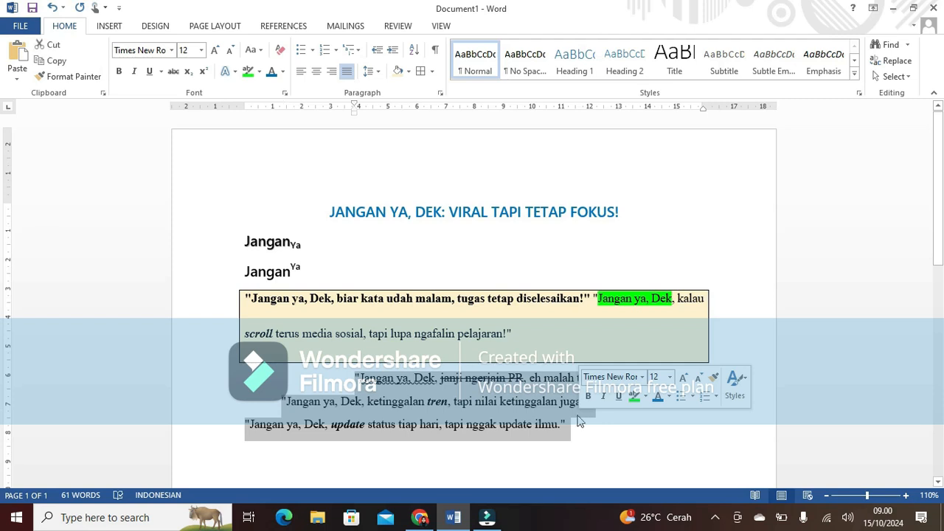
pyautogui.click(359, 50)
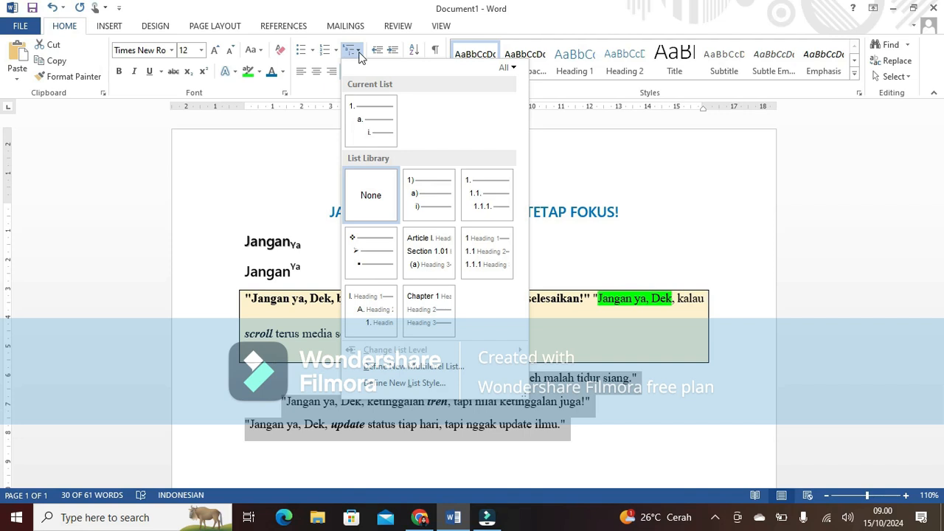
pyautogui.click(430, 186)
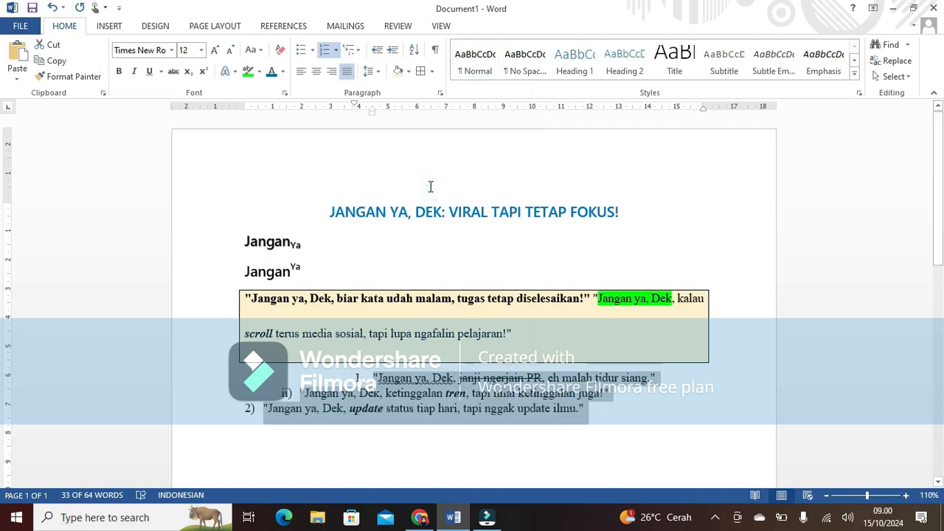
pyautogui.hotkey('ctrl', 'z')
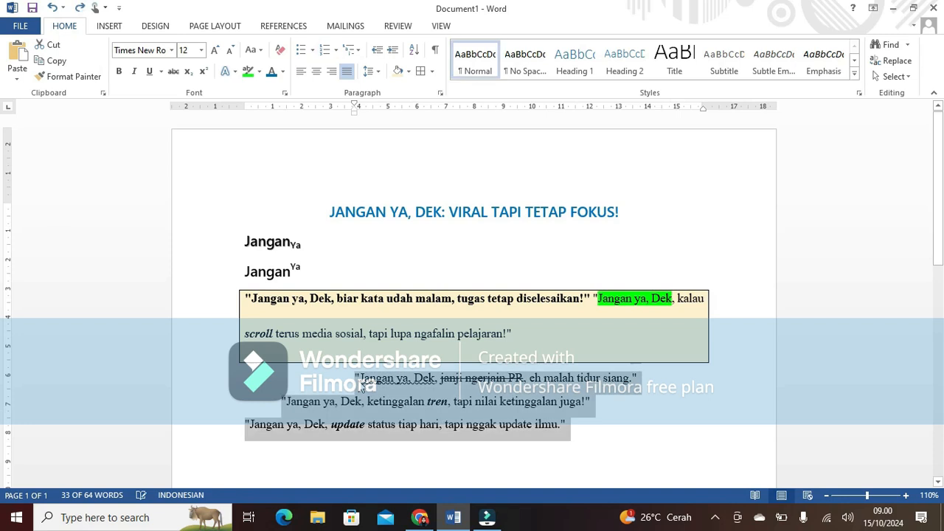
# Try the symbol-bullet multilevel list on the same three sentences, and undo it.
pyautogui.click(354, 50)
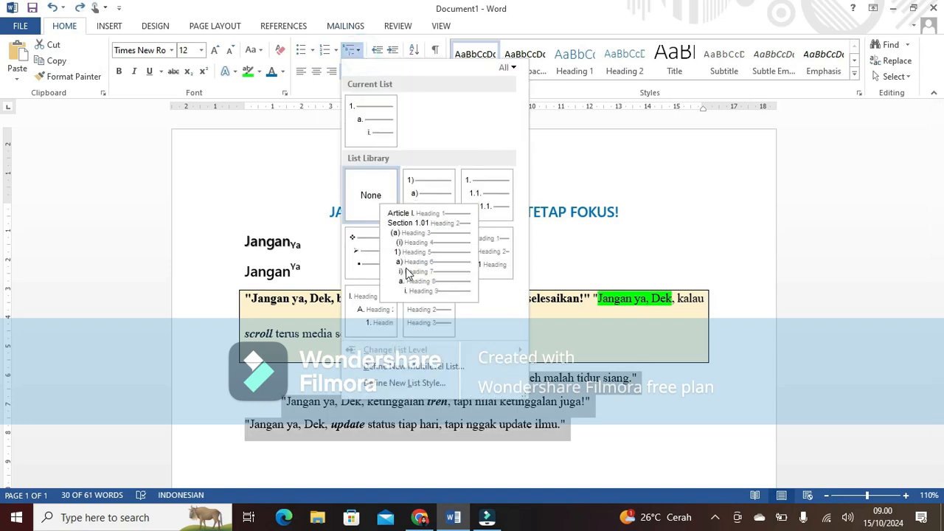
pyautogui.click(354, 249)
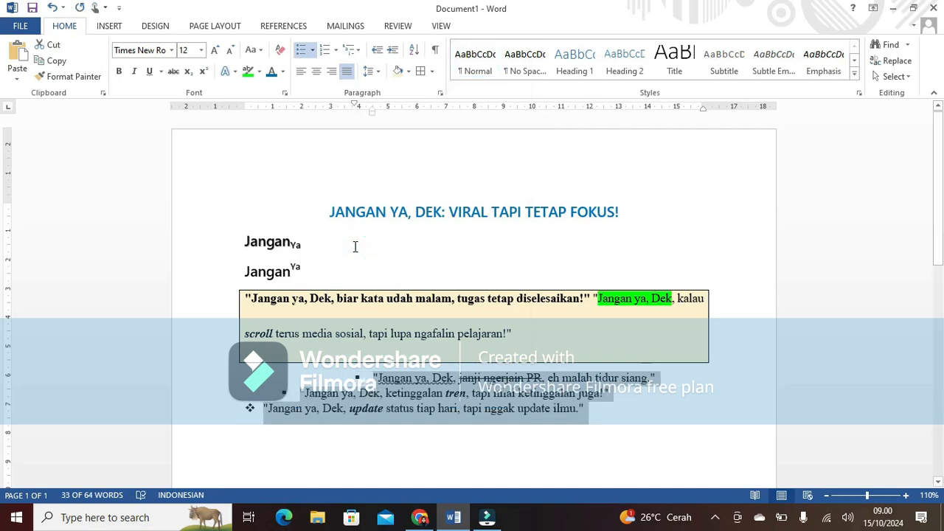
pyautogui.click(254, 410)
pyautogui.click(265, 410)
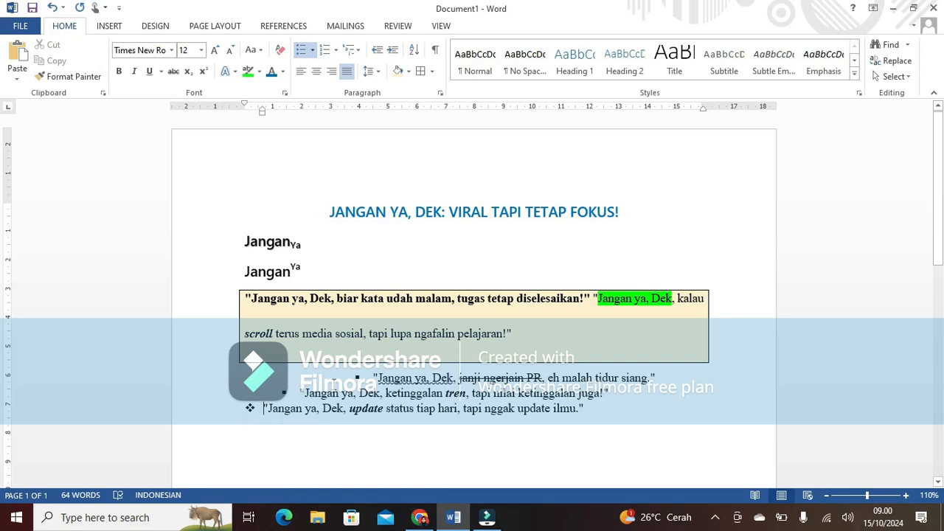
pyautogui.hotkey('ctrl', 'z')
pyautogui.hotkey('ctrl', 'z')
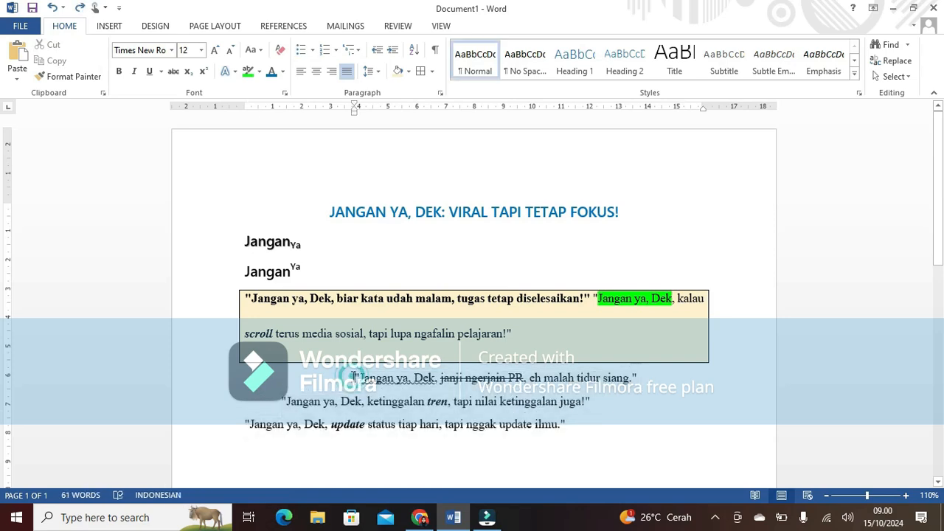
# Remove the indents from the "janji ngerjain PR" and "ketinggalan tren" sentences so both start at the margin.
pyautogui.moveTo(353, 376); pyautogui.dragTo(367, 404)
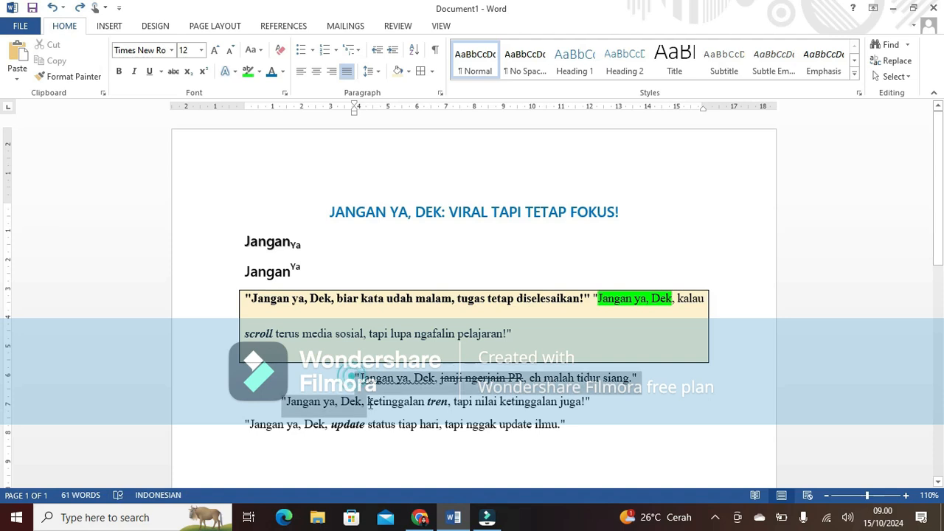
pyautogui.click(377, 50)
pyautogui.click(377, 50)
pyautogui.click(377, 50)
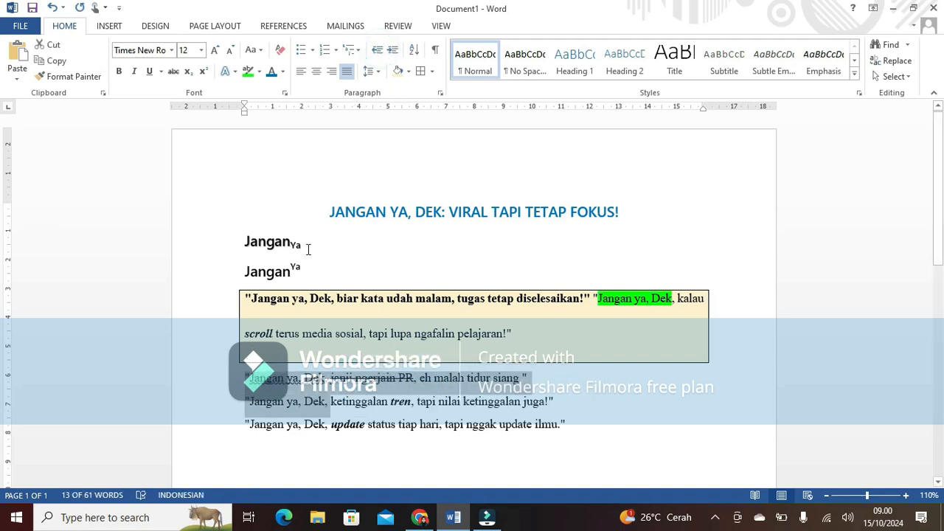
# Try the 1. a. i. multilevel list on the first two sentences below the bordered paragraph, and undo it.
pyautogui.click(361, 53)
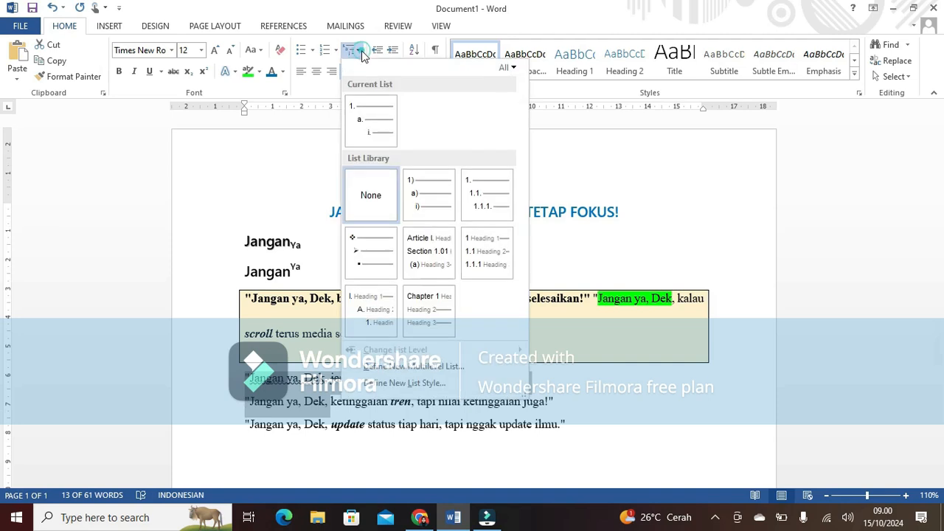
pyautogui.click(377, 117)
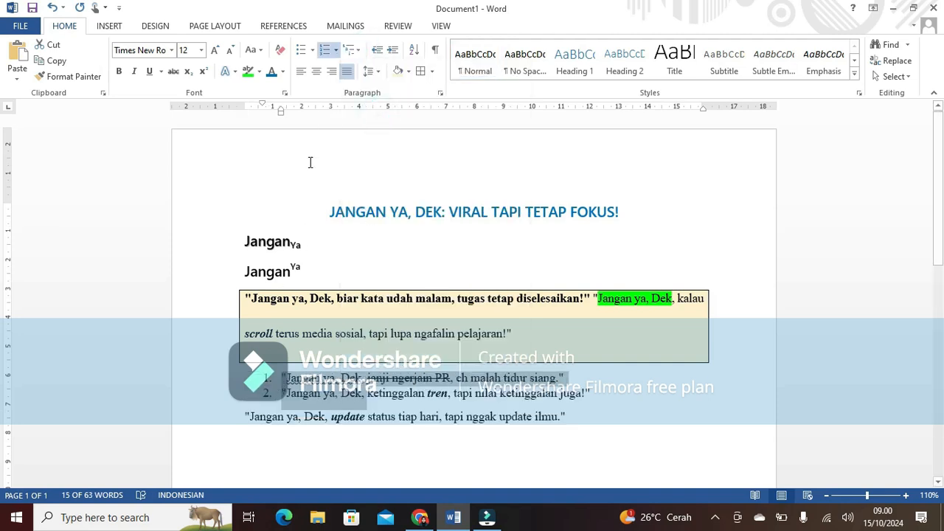
pyautogui.click(360, 50)
pyautogui.click(379, 114)
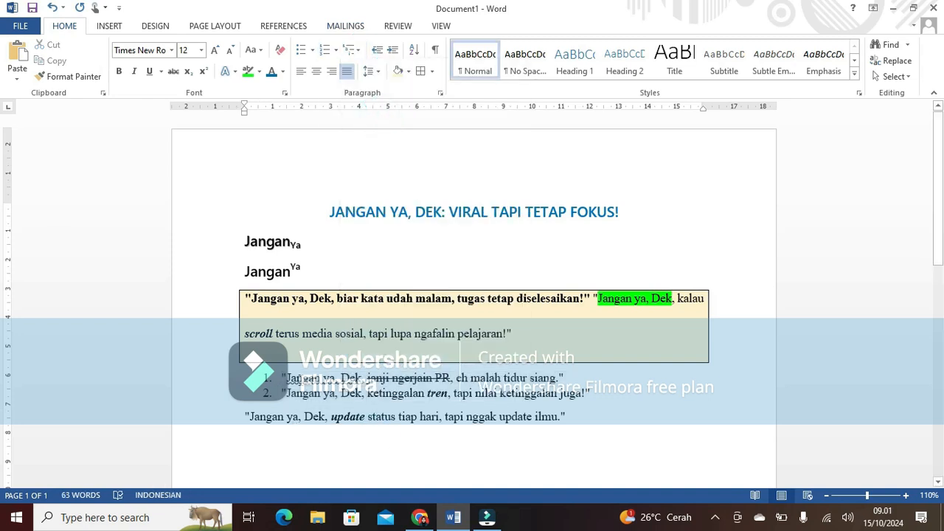
pyautogui.hotkey('ctrl', 'z')
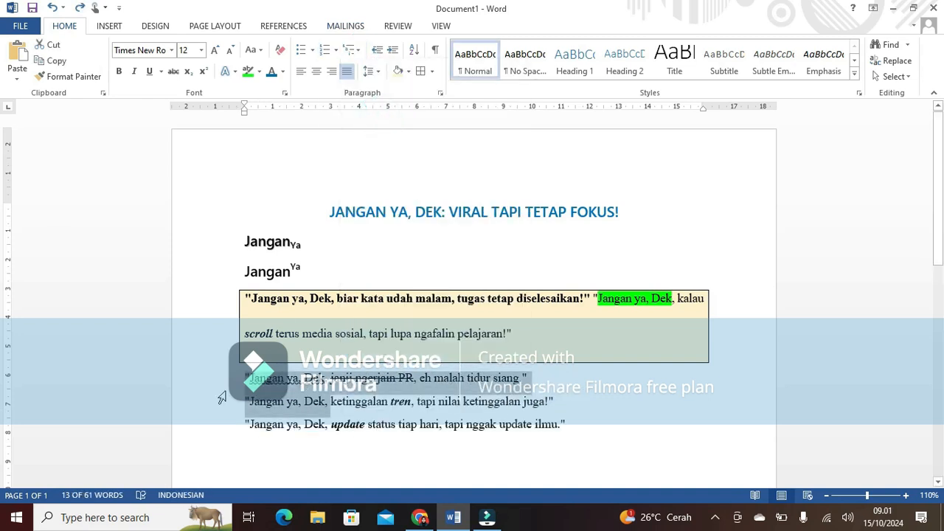
# Indent the start of the "ketinggalan tren" sentence by one tab and the "update status" sentence by two tabs.
pyautogui.moveTo(245, 378); pyautogui.dragTo(399, 426)
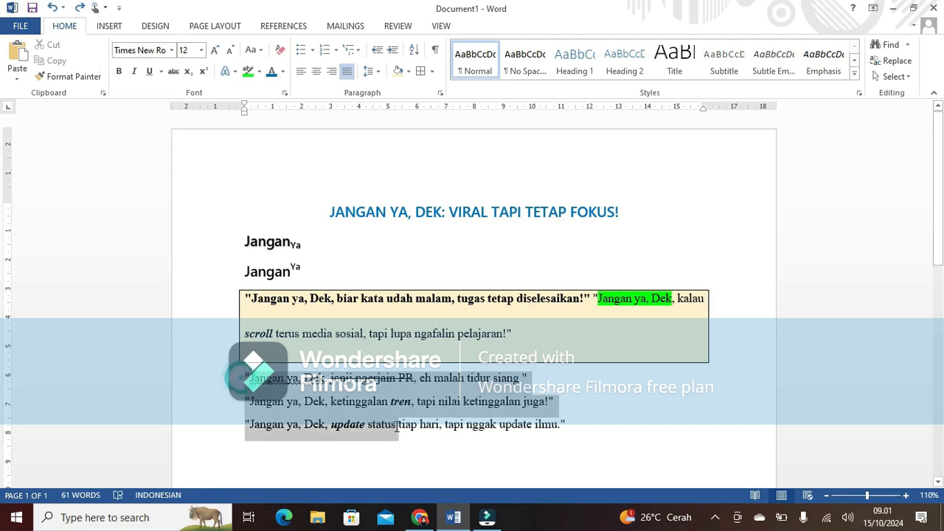
pyautogui.click(245, 402)
pyautogui.press('Tab')
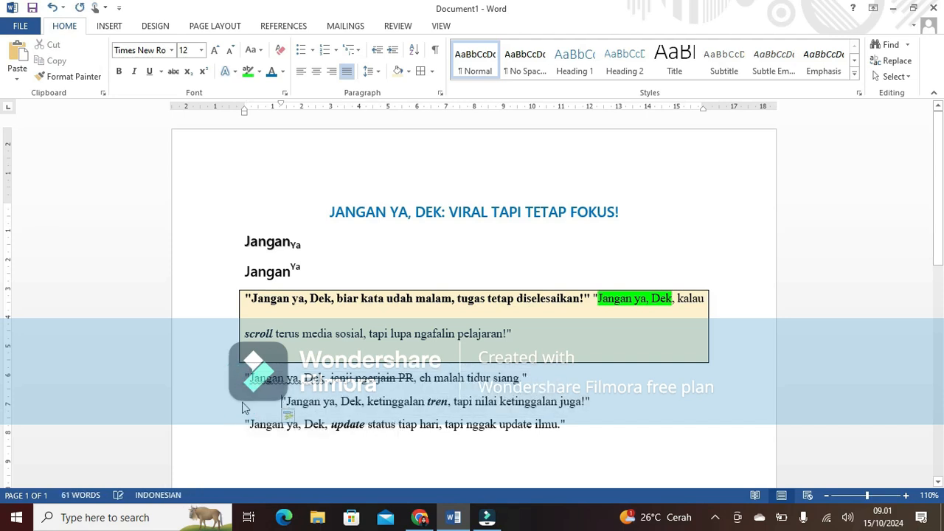
pyautogui.click(246, 424)
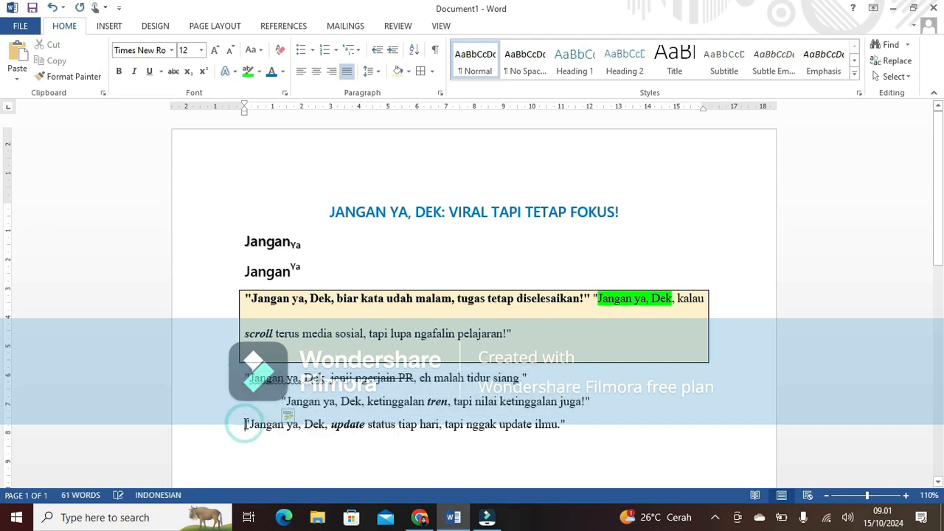
pyautogui.press('Tab')
pyautogui.press('Tab')
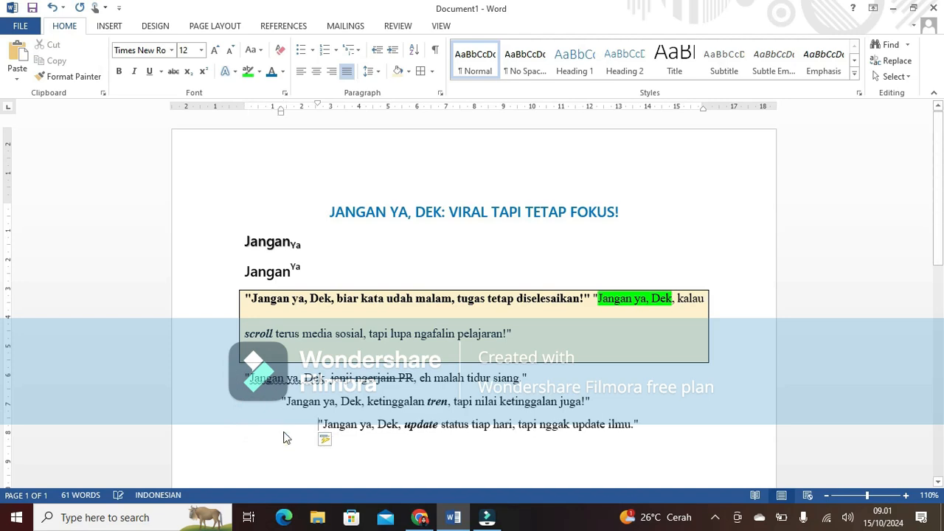
# Apply the 1. a. i. multilevel list to the three sentences and switch it to the 1. 1.1. 1.1.1. format.
pyautogui.moveTo(247, 378); pyautogui.dragTo(675, 419)
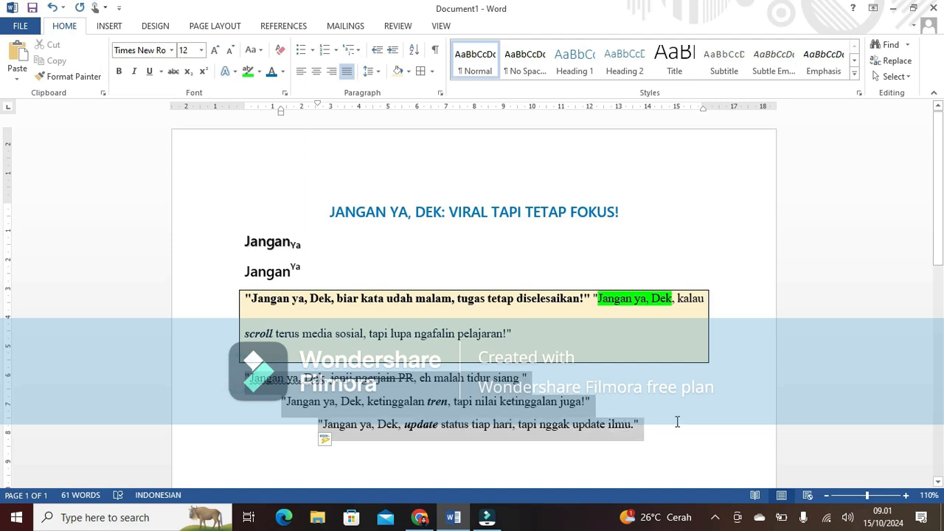
pyautogui.click(354, 50)
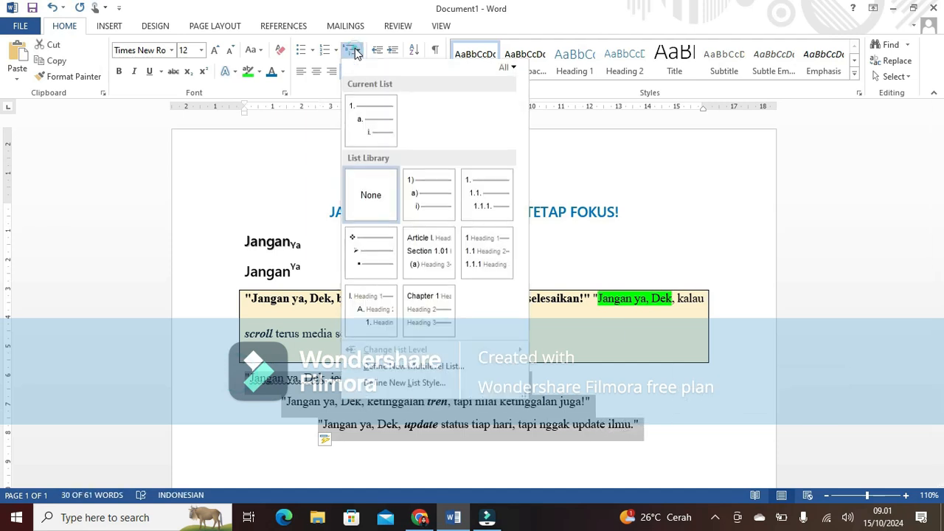
pyautogui.click(375, 106)
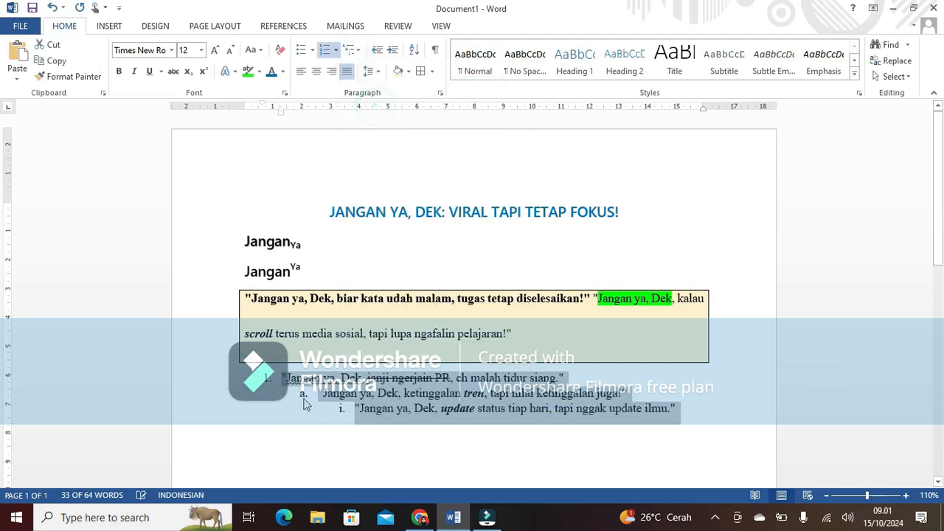
pyautogui.click(357, 49)
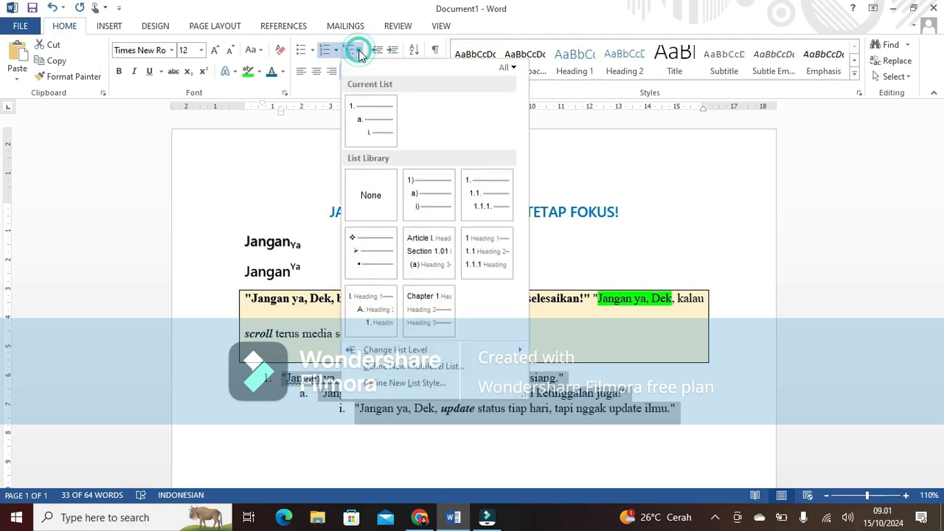
pyautogui.click(491, 205)
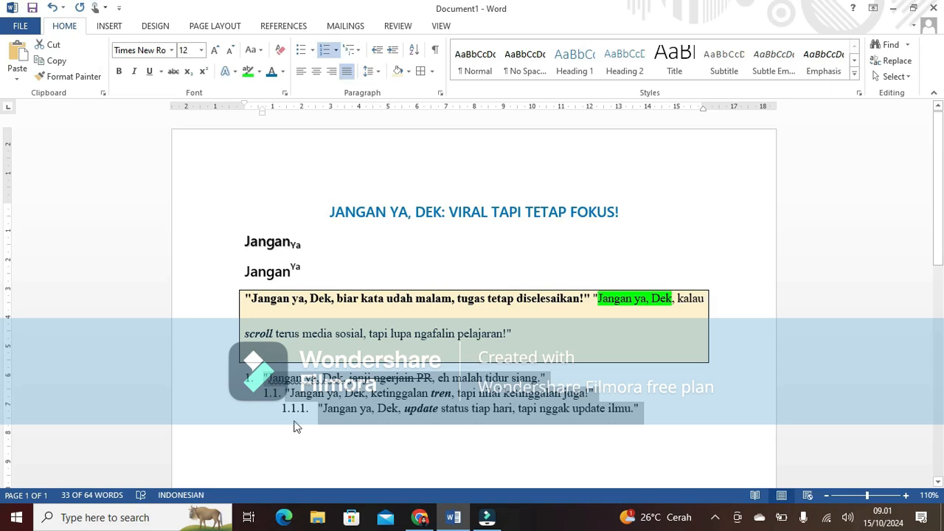
pyautogui.click(390, 422)
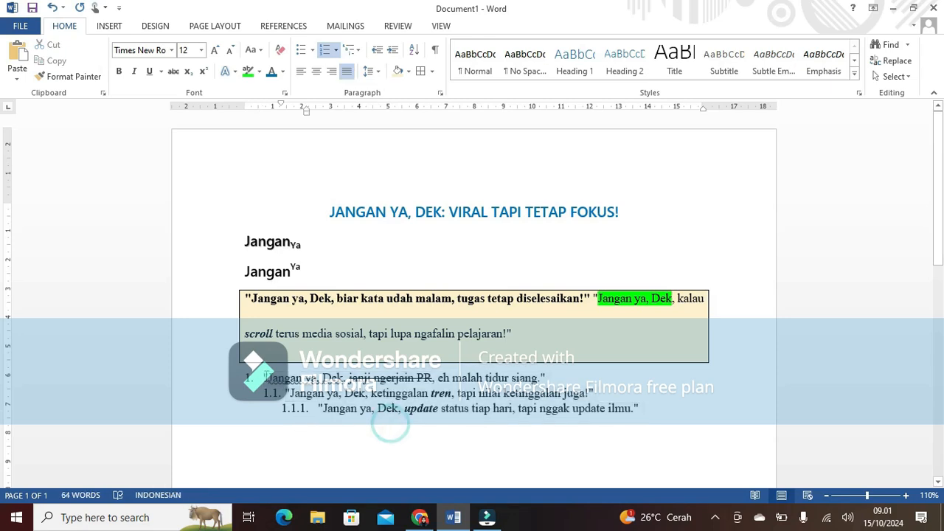
# Copy the three-item multilevel list and paste the copy directly below the original.
pyautogui.moveTo(358, 376); pyautogui.dragTo(644, 410)
pyautogui.hotkey('ctrl', 'c')
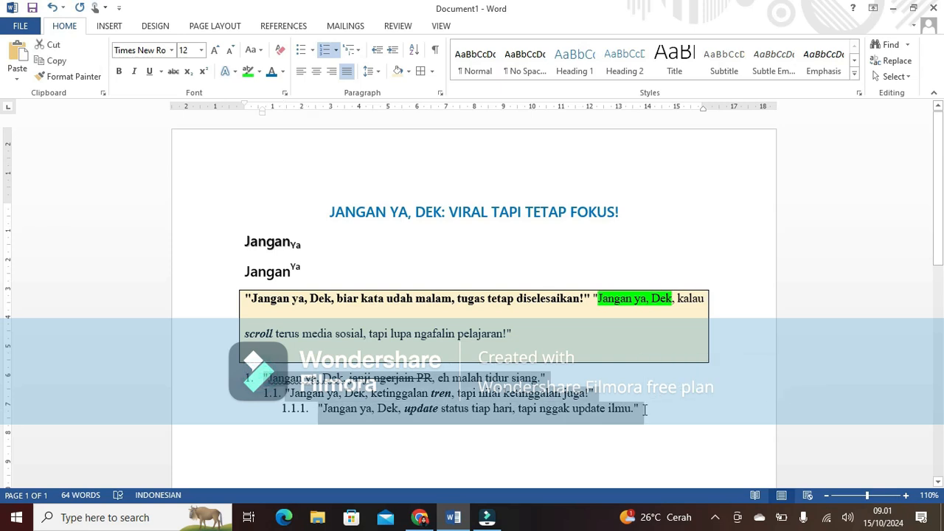
pyautogui.click(645, 410)
pyautogui.press('Return')
pyautogui.press('BackSpace')
pyautogui.press('BackSpace')
pyautogui.press('BackSpace')
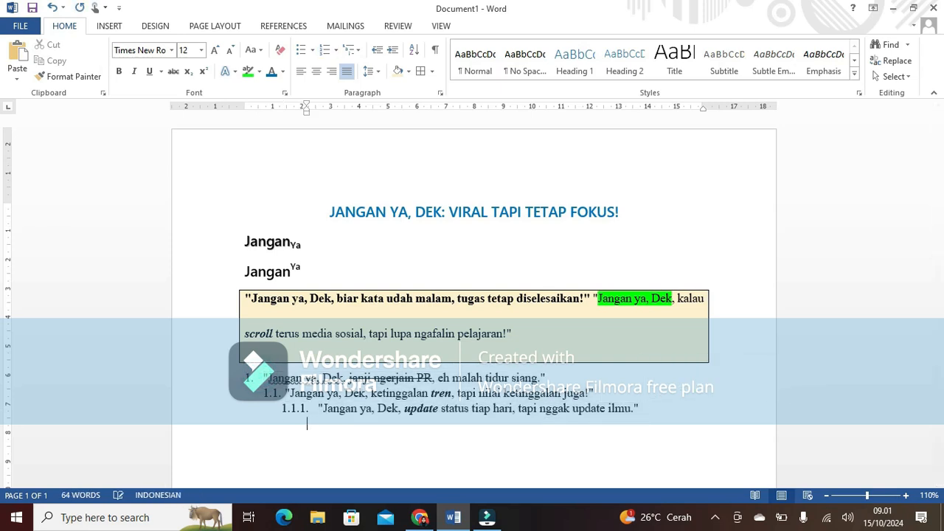
pyautogui.hotkey('ctrl', 'v')
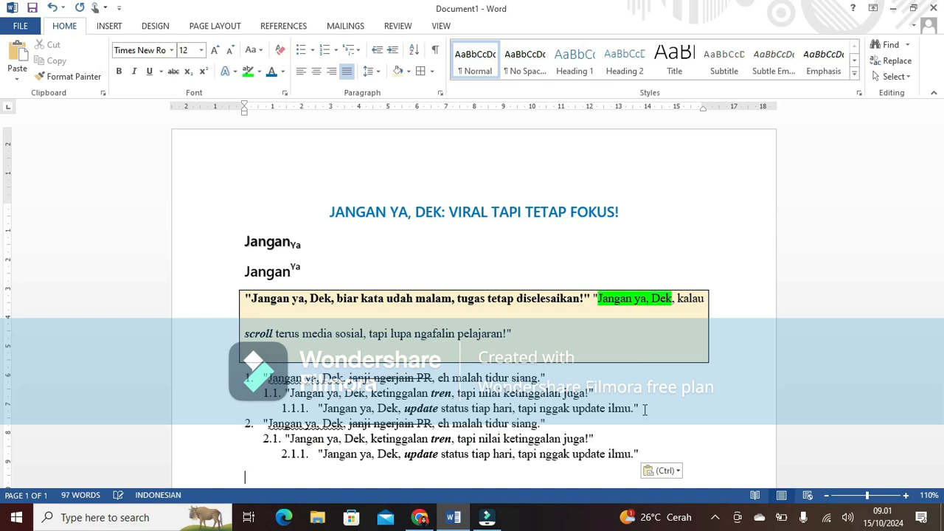
# Remove the numbering and indents from the three pasted sentences and insert a blank line above them.
pyautogui.moveTo(238, 427); pyautogui.dragTo(641, 453)
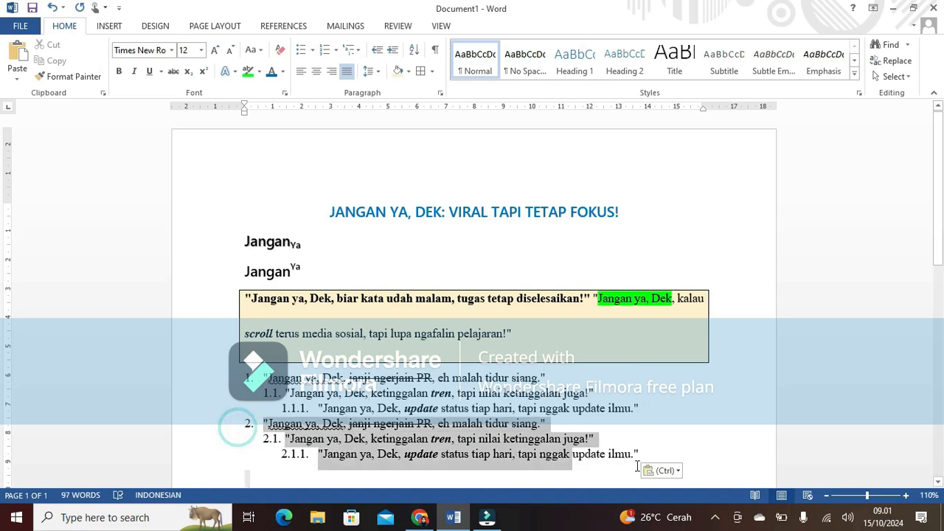
pyautogui.click(337, 52)
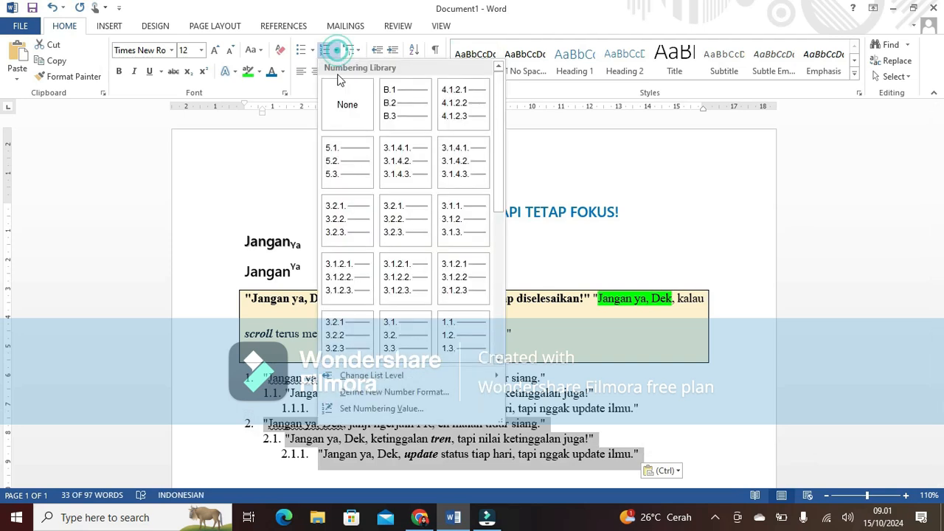
pyautogui.click(344, 101)
pyautogui.click(263, 460)
pyautogui.press('BackSpace')
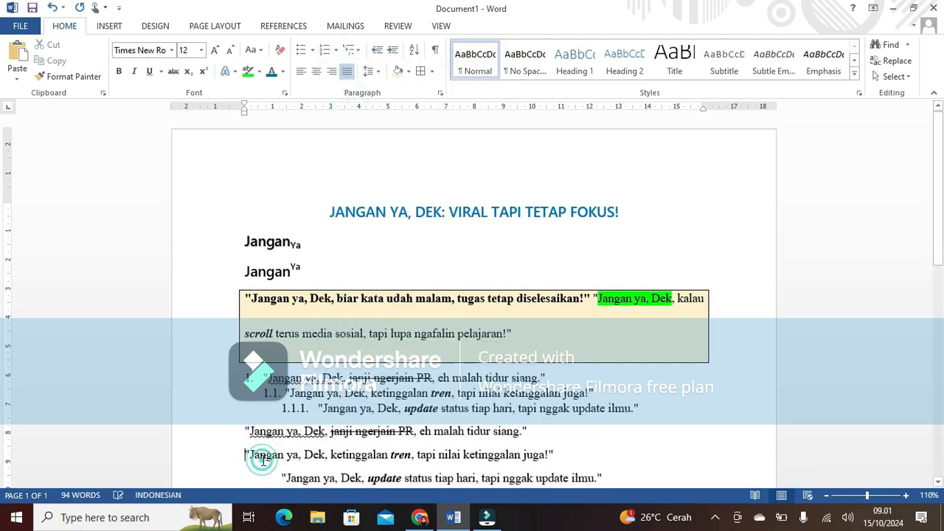
pyautogui.press('Down')
pyautogui.press('BackSpace')
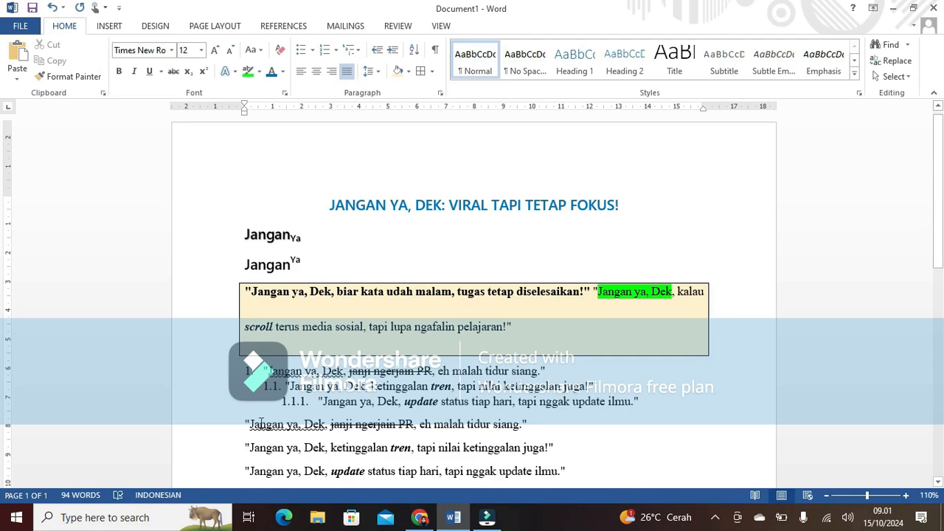
pyautogui.click(246, 423)
pyautogui.press('Return')
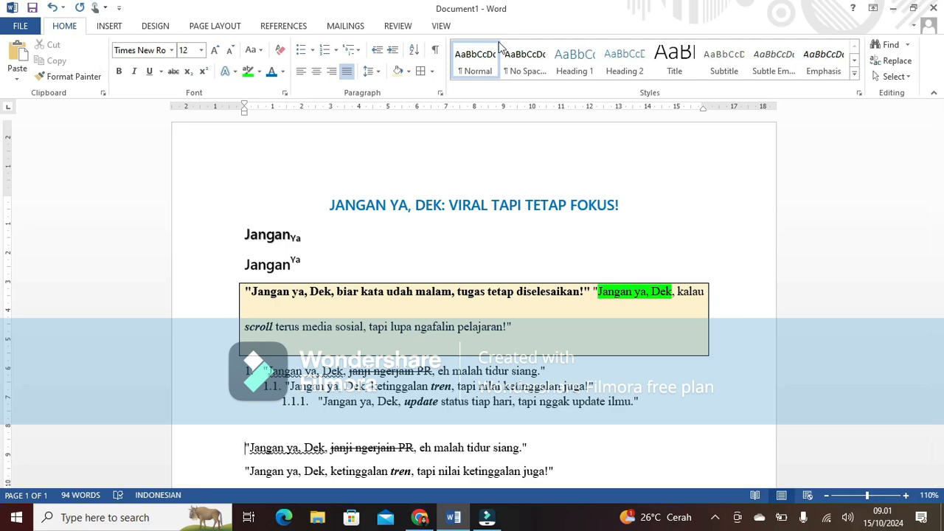
# Number the first pasted sentence in the 1. 2. 3. format and reduce its hanging indent to about 0.5 cm.
pyautogui.scroll(-3, 1, 187)
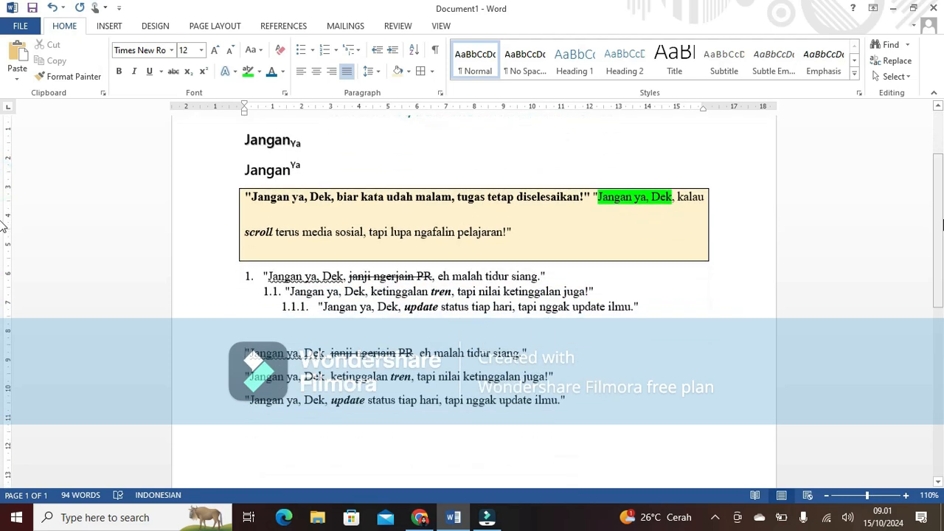
pyautogui.click(335, 49)
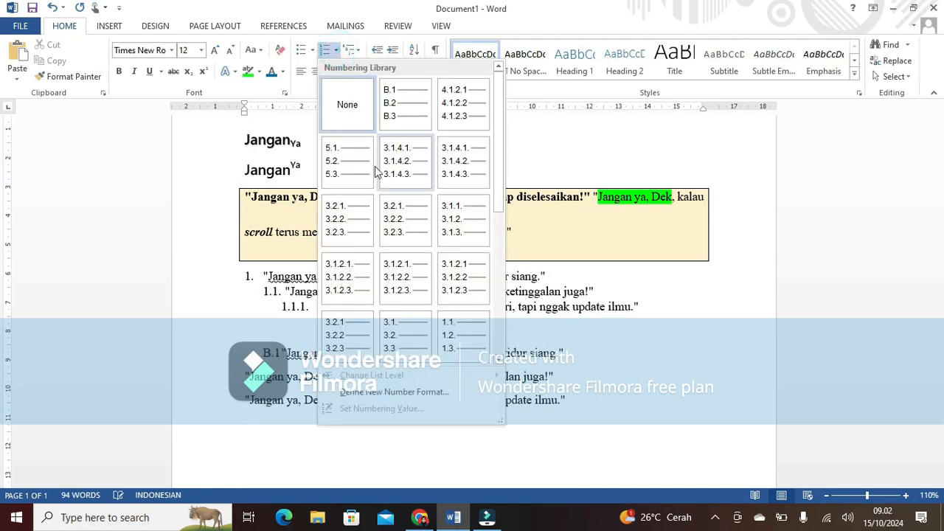
pyautogui.scroll(-5, 499, 213)
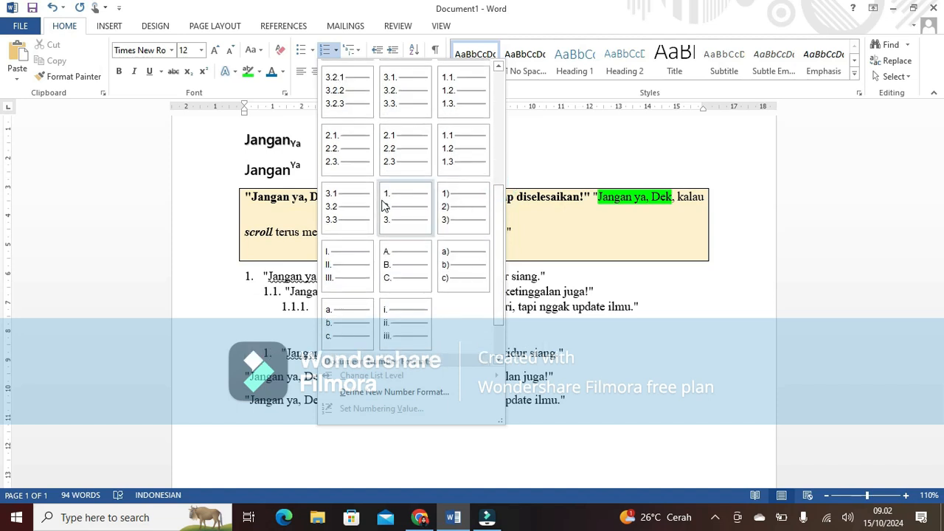
pyautogui.click(391, 210)
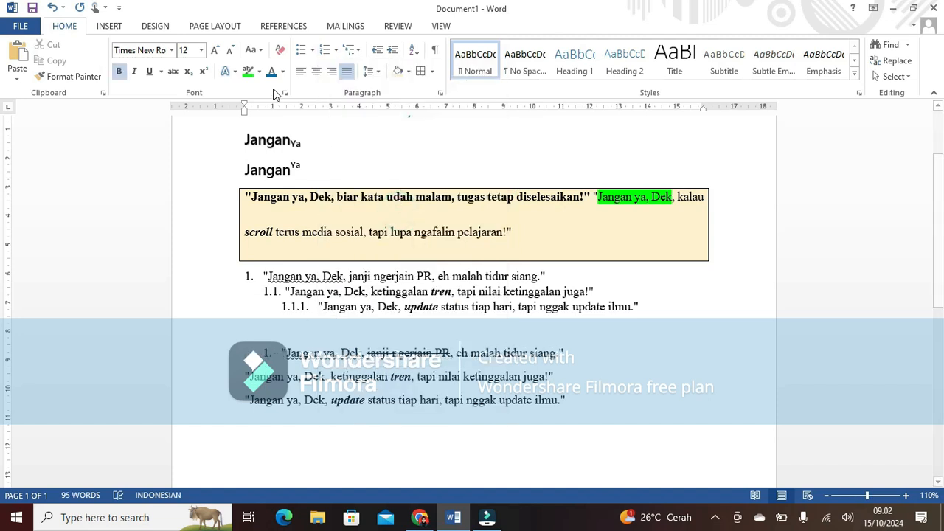
pyautogui.click(277, 360)
pyautogui.moveTo(279, 112); pyautogui.dragTo(260, 121)
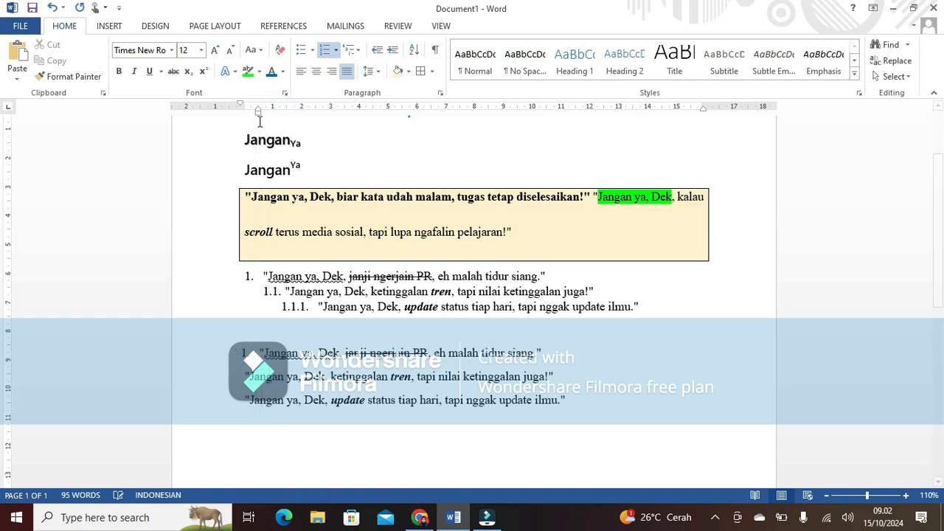
# Copy the first pasted sentence's numbering to the two below it with Format Painter and switch that list to four-diamond bullets.
pyautogui.click(83, 80)
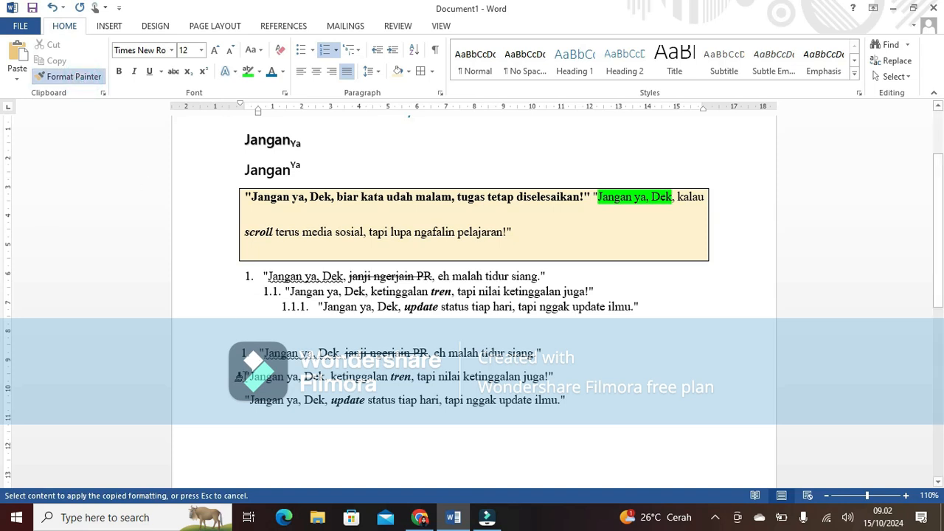
pyautogui.click(240, 376)
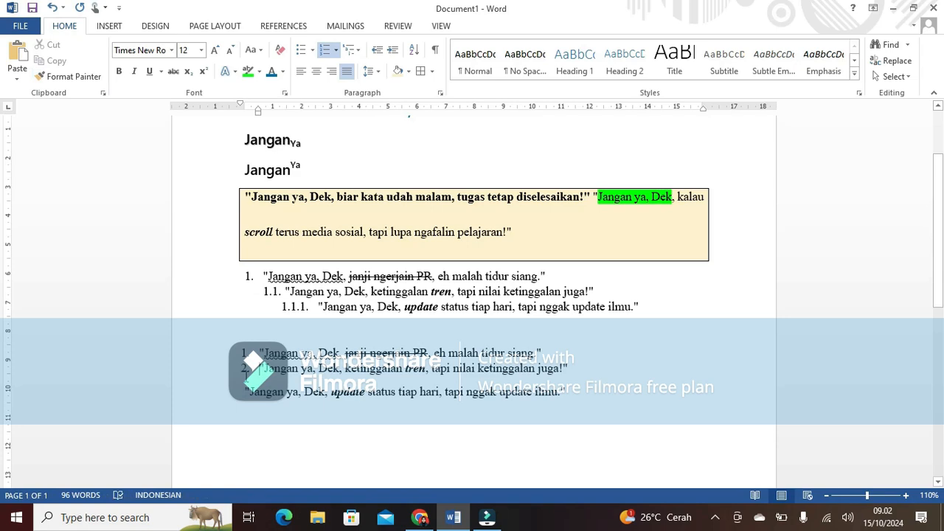
pyautogui.click(83, 77)
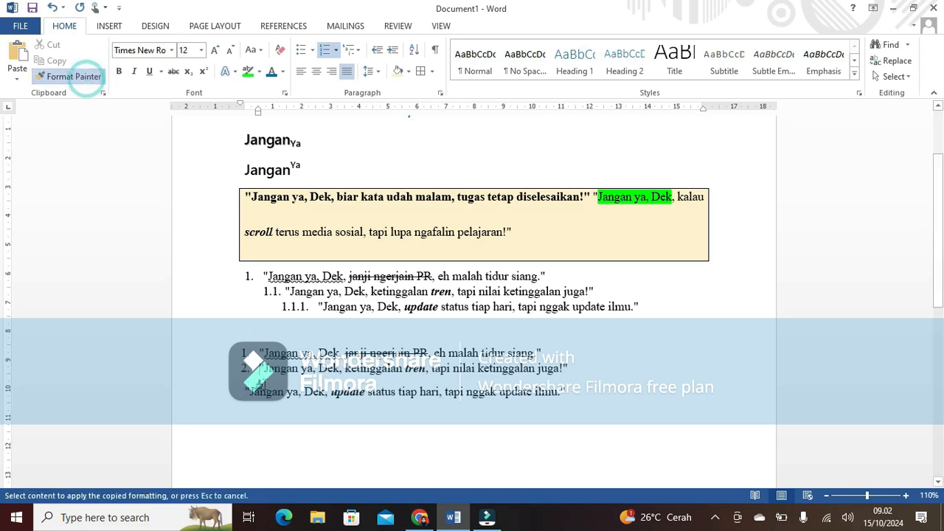
pyautogui.click(241, 391)
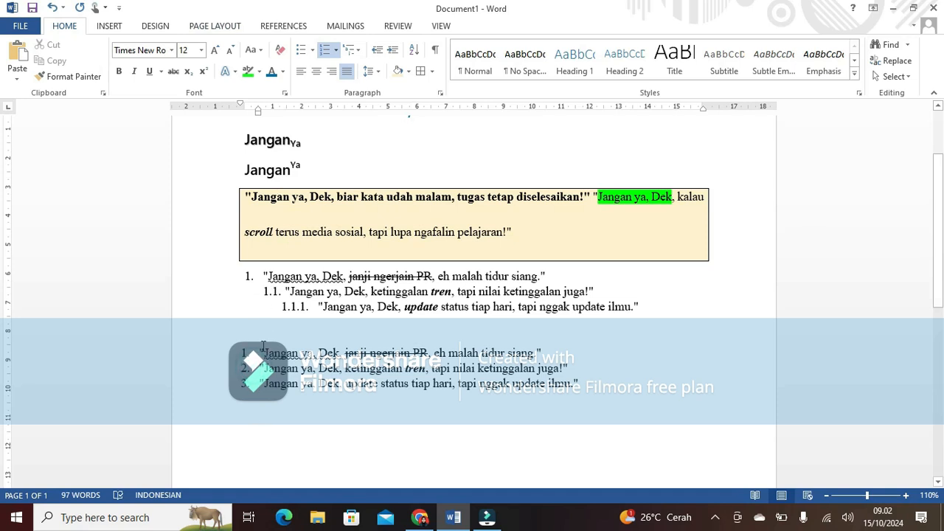
pyautogui.click(312, 49)
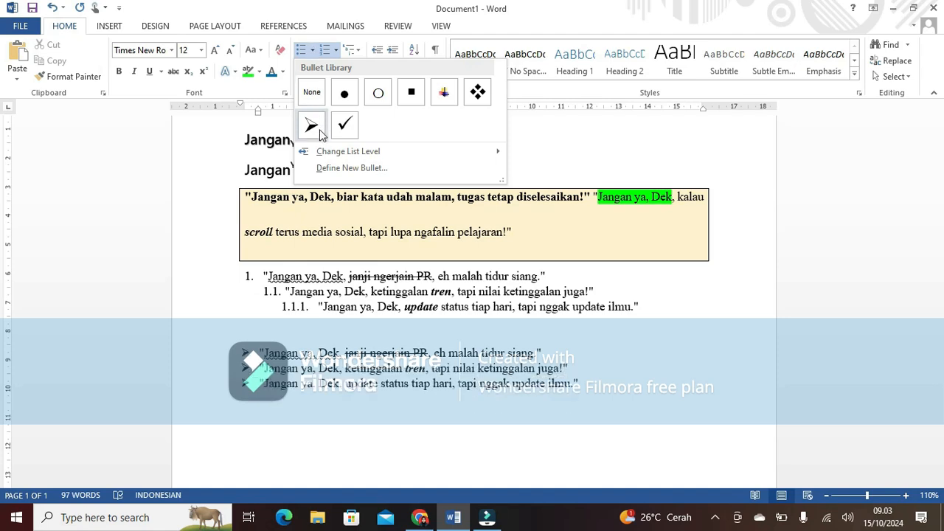
pyautogui.click(478, 92)
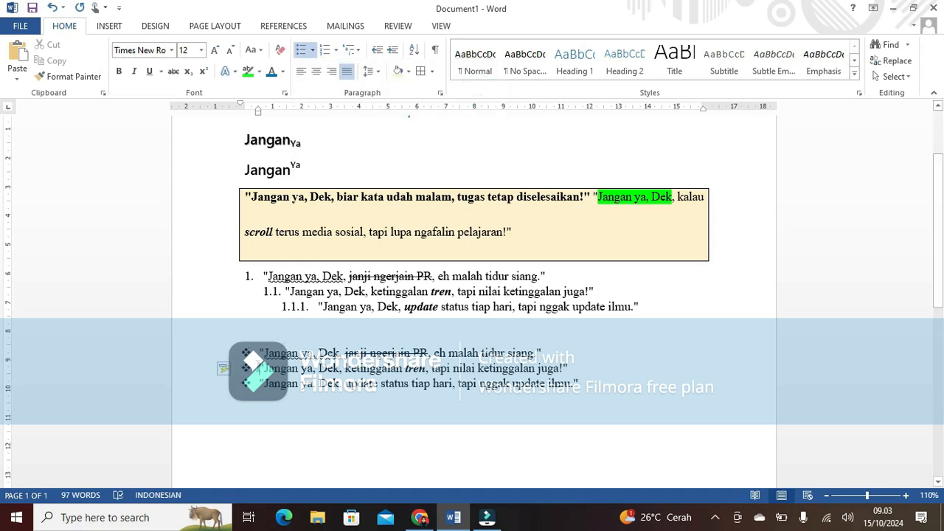
# Remove the bullets from the first two sentences of the lower list and make the first one numbered item 1. above a blank line.
pyautogui.press('BackSpace')
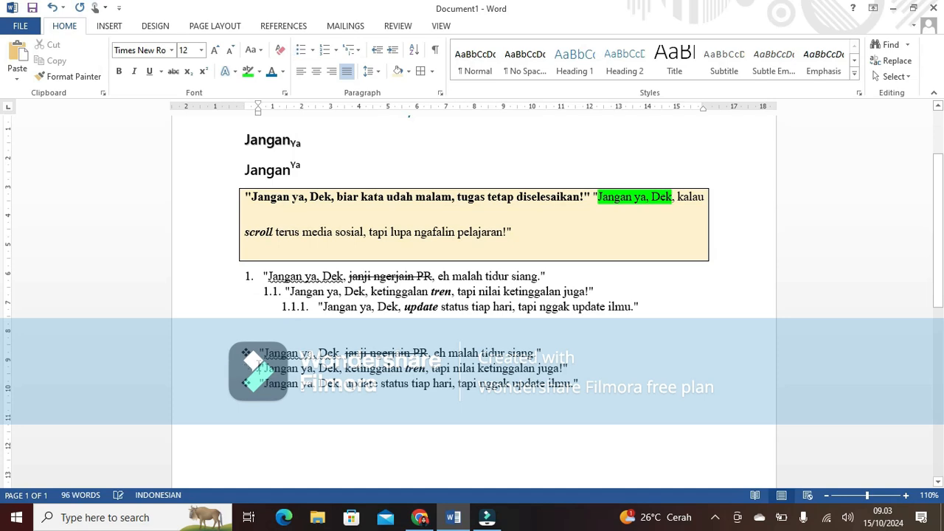
pyautogui.press('Return')
pyautogui.press('BackSpace')
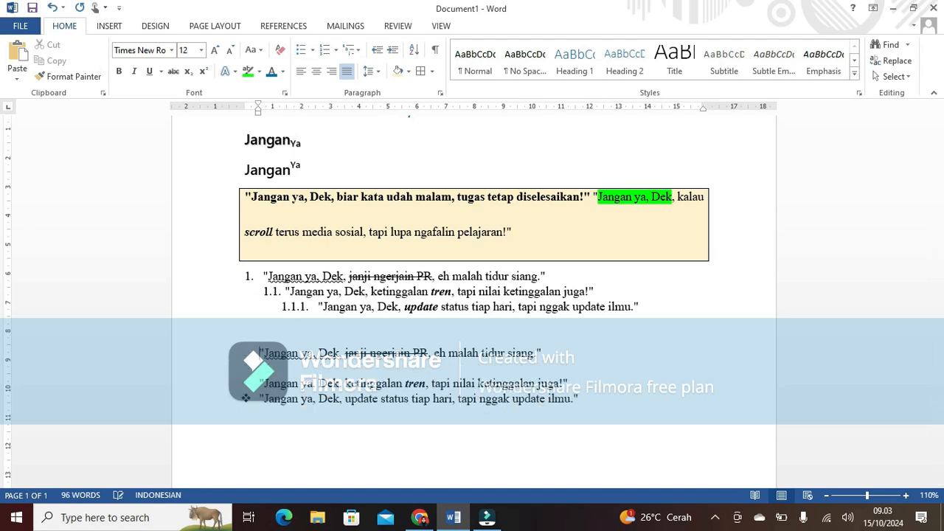
pyautogui.write('1.')
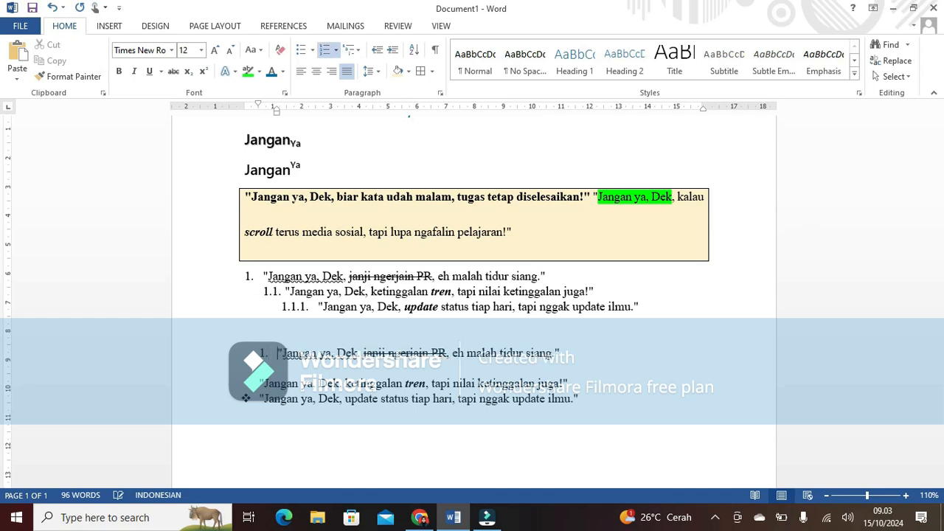
# Copy the diamond bullet format from the lower "update status" sentence to the "ketinggalan tren" sentence above it with Format Painter.
pyautogui.click(258, 385)
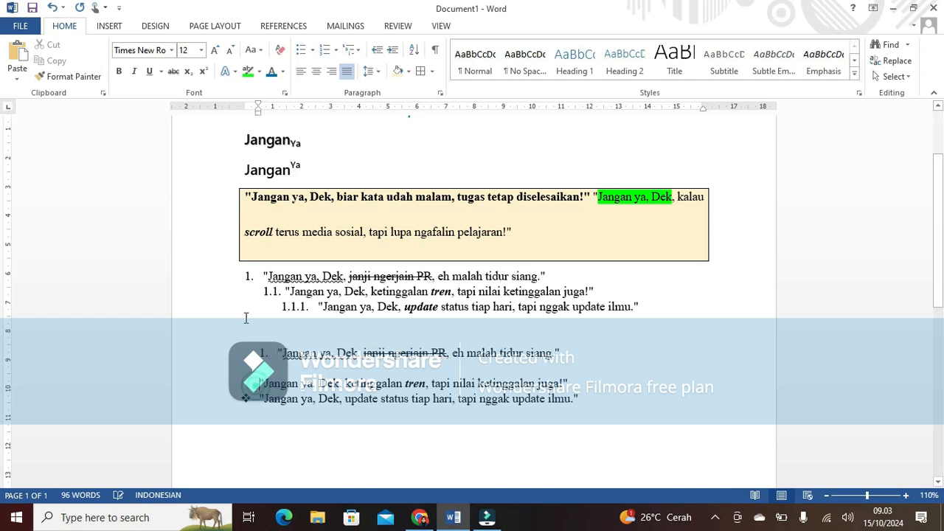
pyautogui.click(259, 399)
pyautogui.click(72, 76)
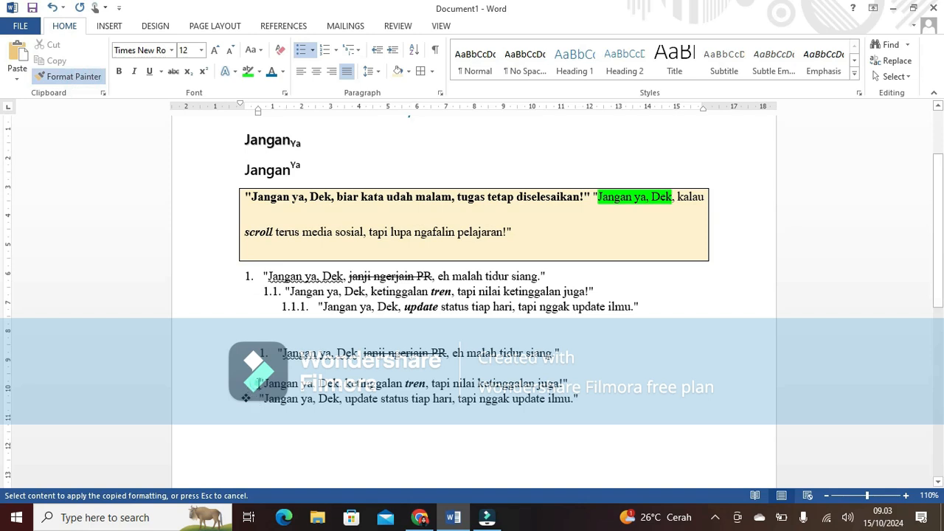
pyautogui.click(259, 384)
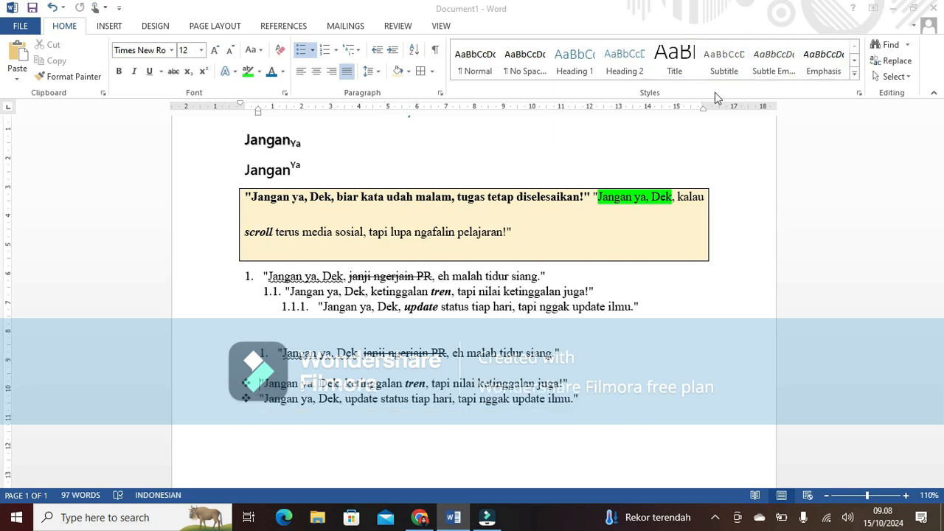
# Search the document for "status" and view the Find and Replace options for that word without replacing anything.
pyautogui.click(907, 49)
pyautogui.click(885, 63)
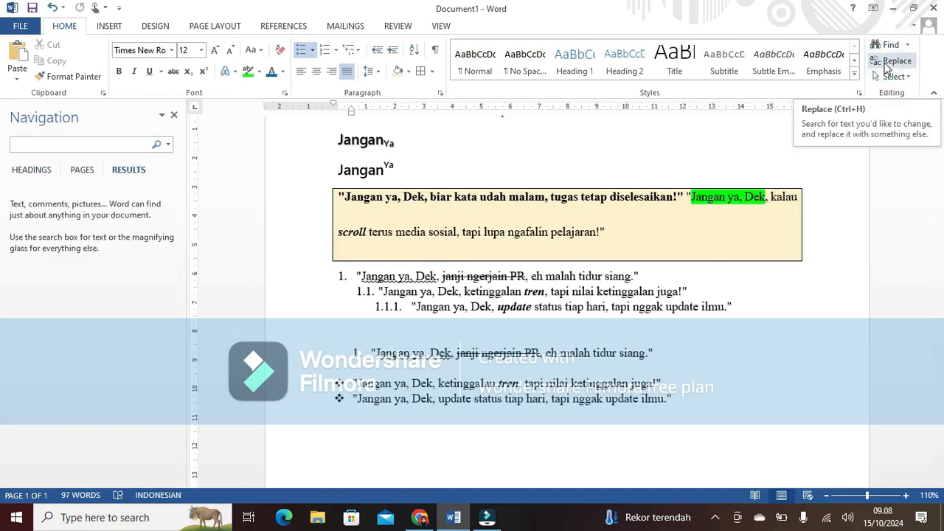
pyautogui.write('status')
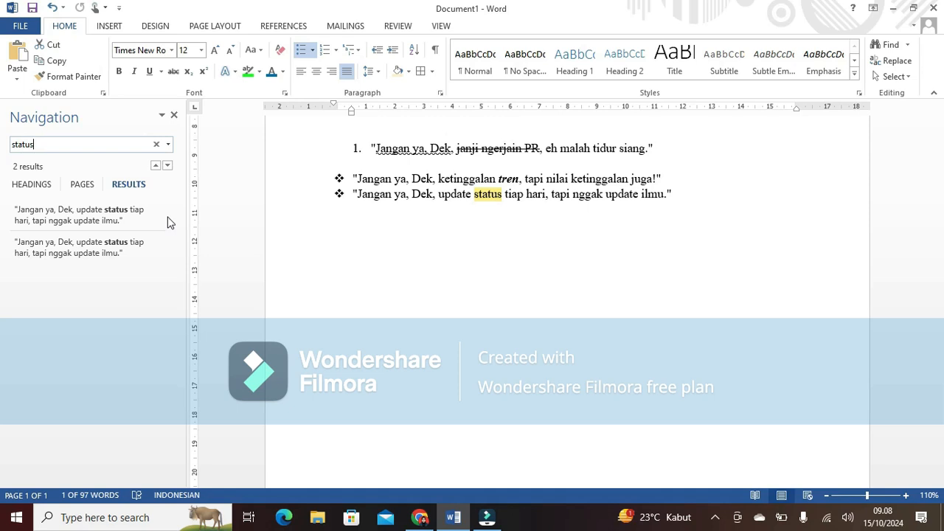
pyautogui.click(173, 115)
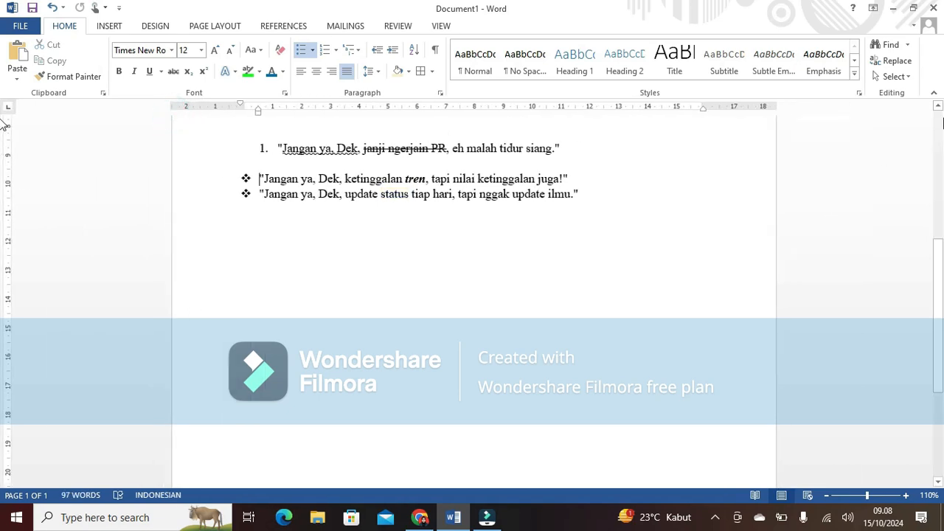
pyautogui.click(891, 62)
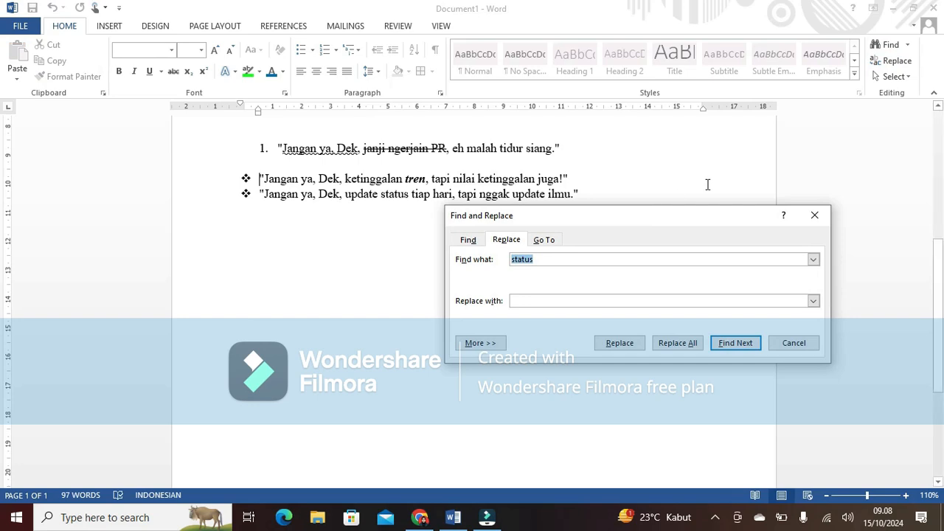
pyautogui.click(814, 215)
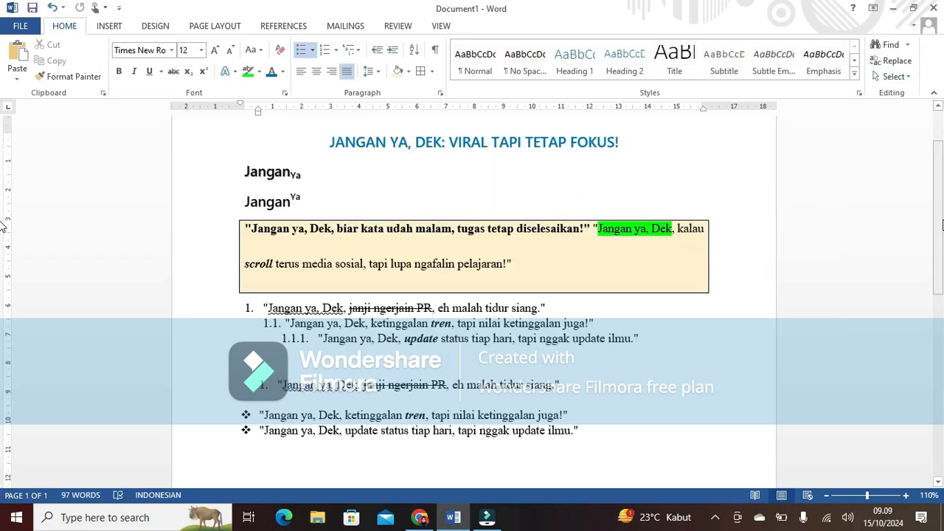